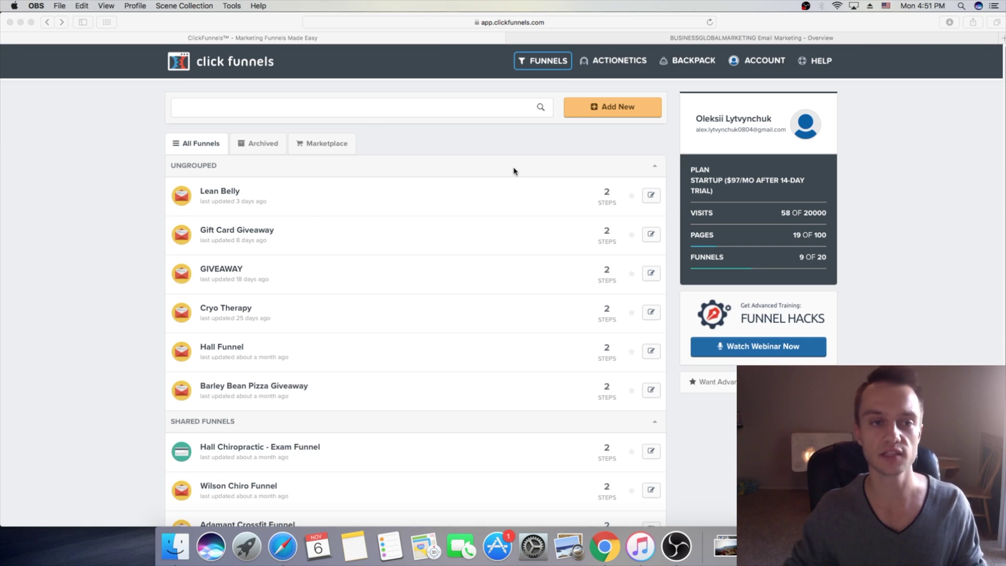
Step: Switch to the ActiveCampaign tab showing the overview with 119 contacts
{"action": "left_click", "coordinate": [707, 41]}
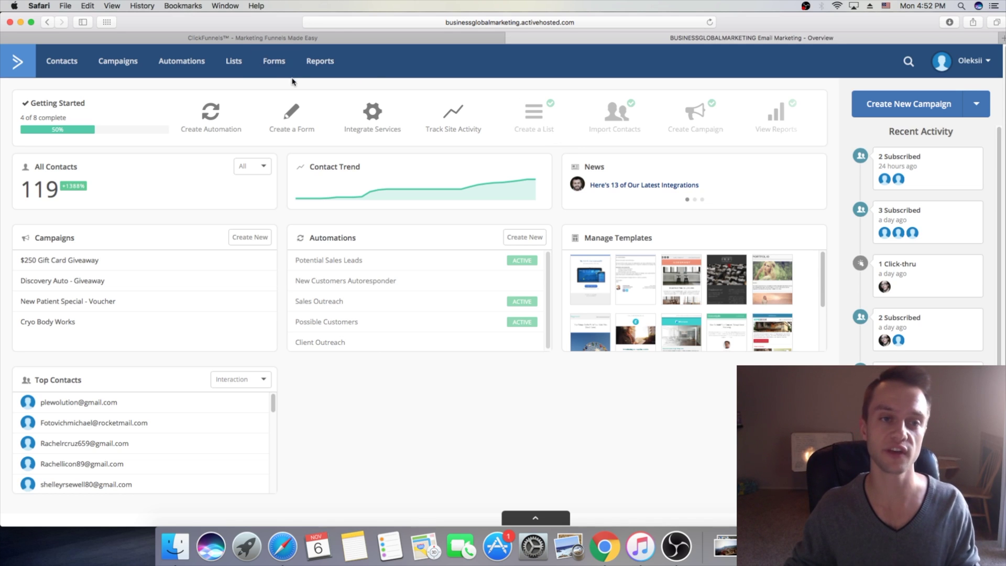
Step: Start a new list from ActiveCampaign's Lists page, then return to the ClickFunnels funnels list
{"action": "left_click", "coordinate": [235, 64]}
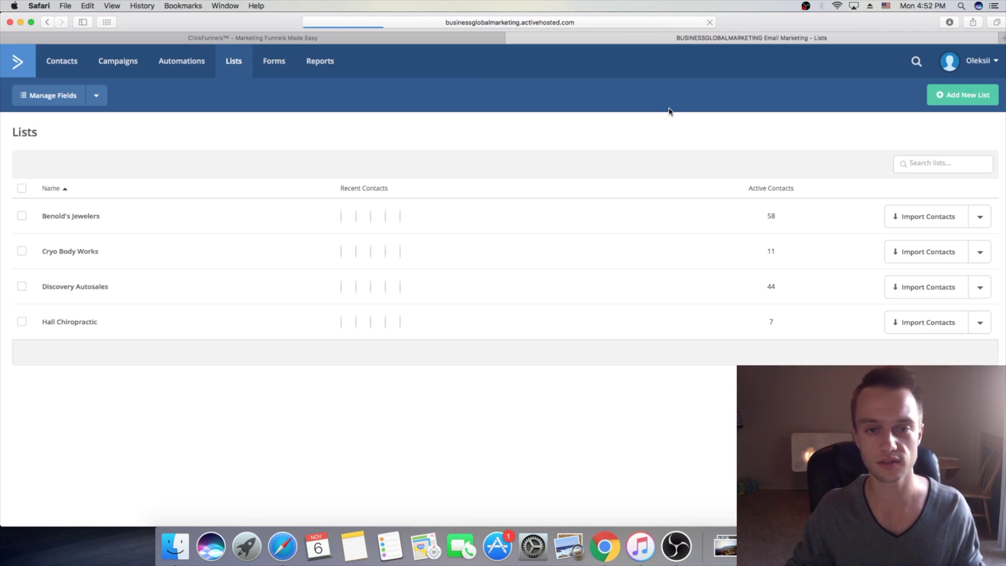
{"action": "left_click", "coordinate": [950, 100]}
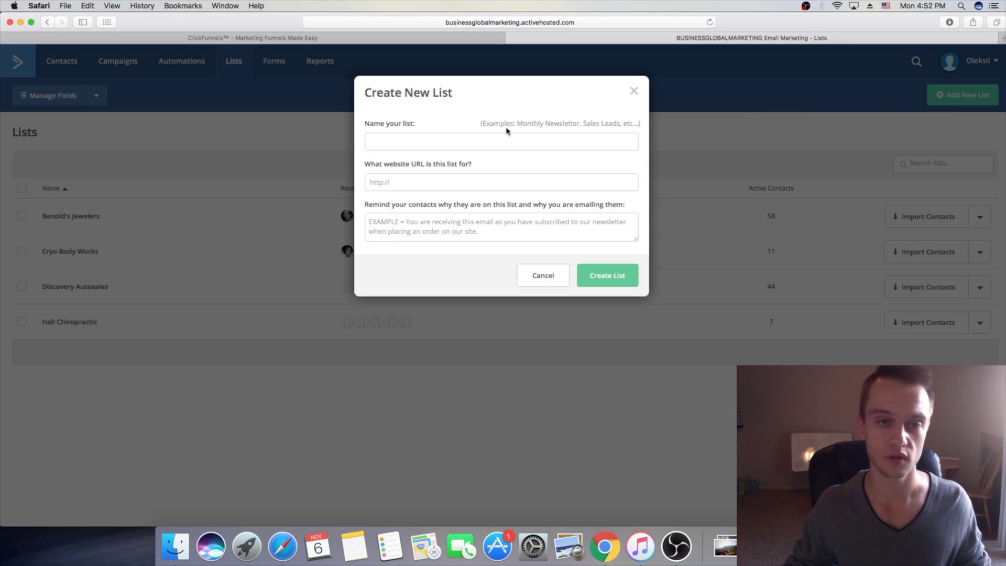
{"action": "left_click", "coordinate": [455, 138]}
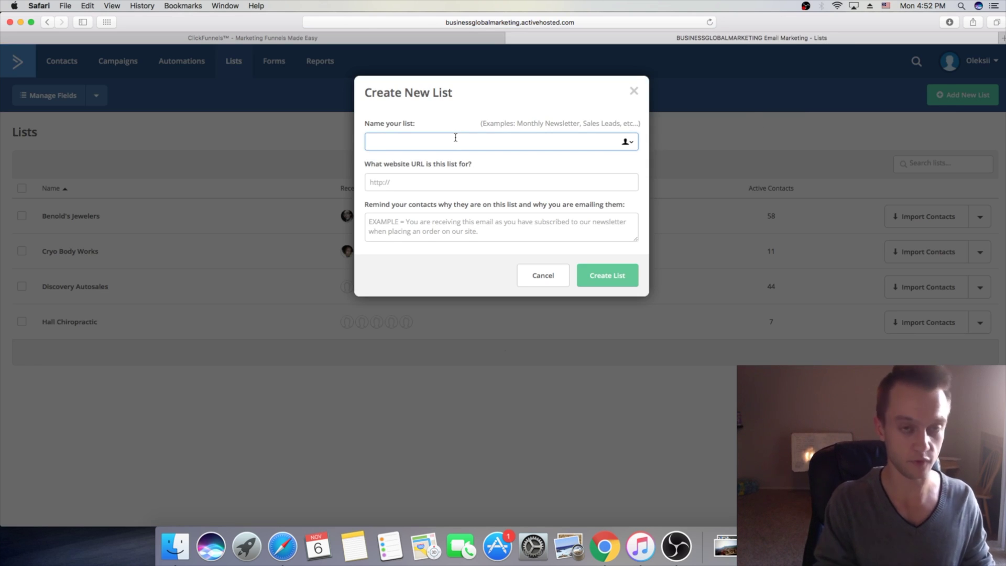
{"action": "left_click", "coordinate": [286, 36]}
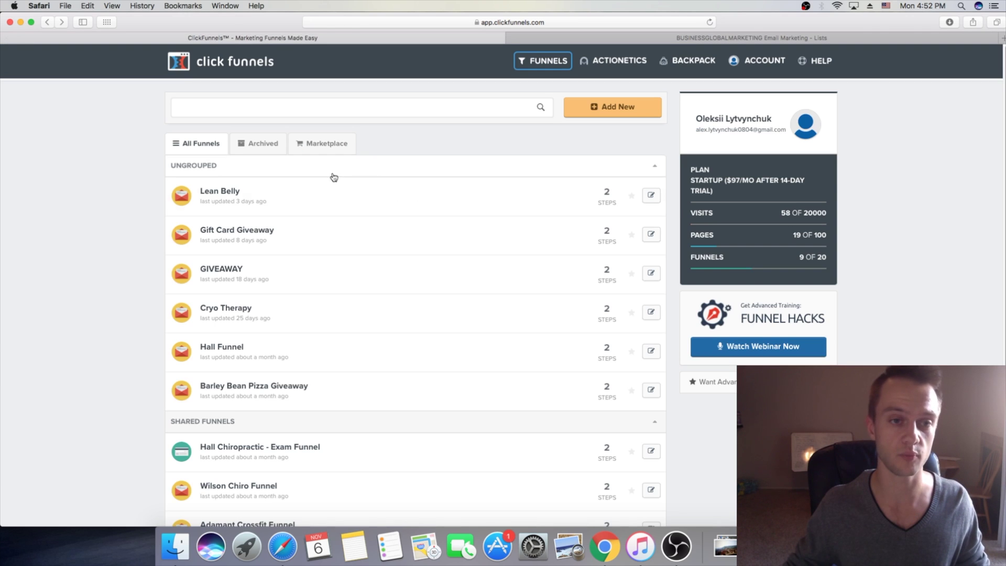
Step: Open the Lean Belly funnel, then enter 'Lean Belly' as the new ActiveCampaign list name
{"action": "left_click", "coordinate": [226, 192]}
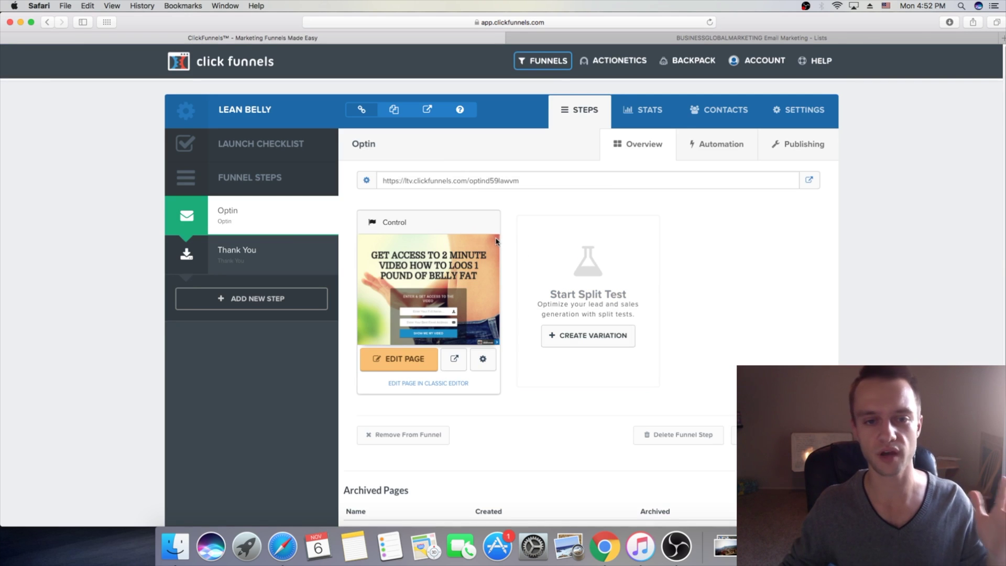
{"action": "left_click", "coordinate": [865, 39]}
{"action": "type", "text": "Lean"}
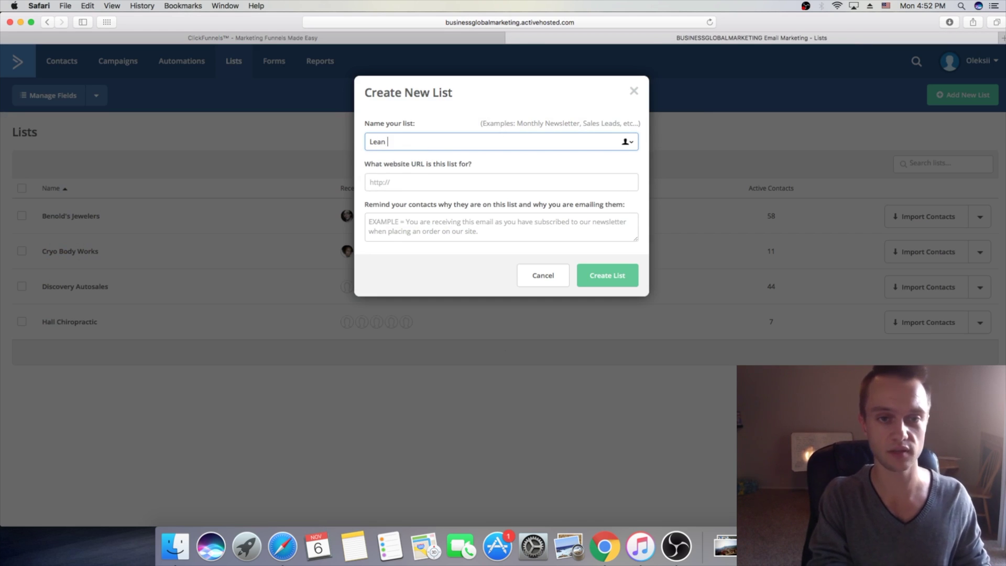
{"action": "type", "text": " Belly"}
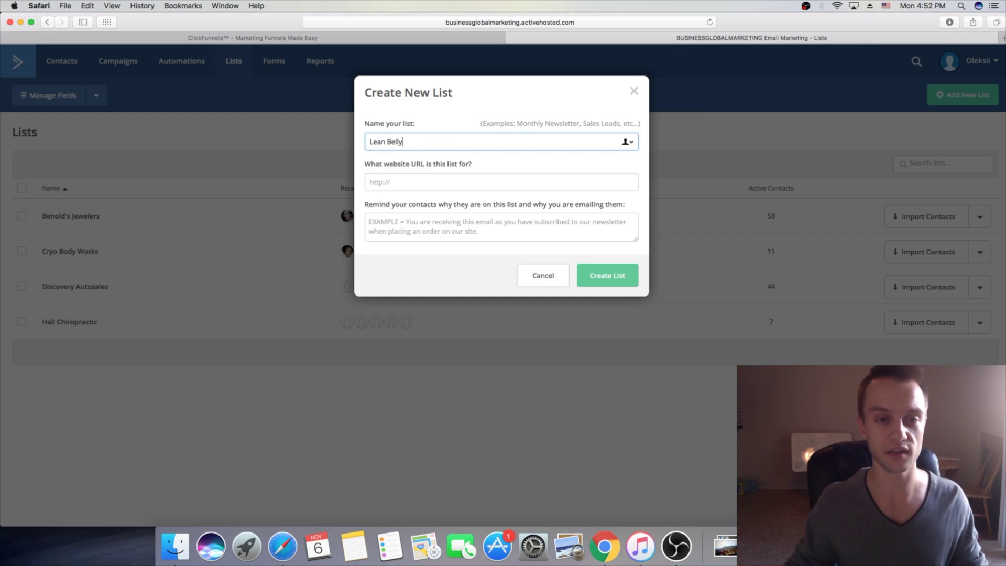
{"action": "left_click", "coordinate": [464, 182]}
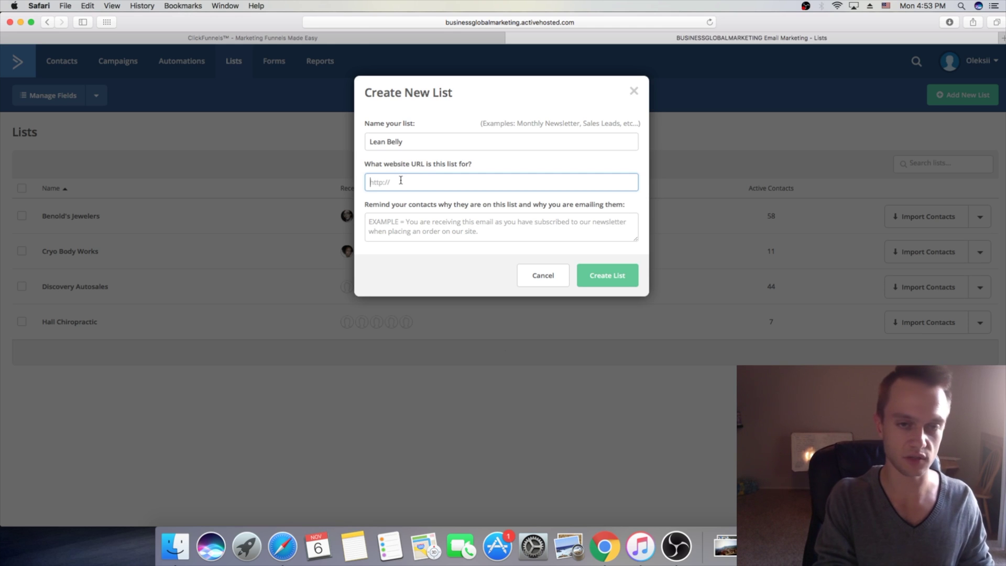
{"action": "type", "text": "www.l"}
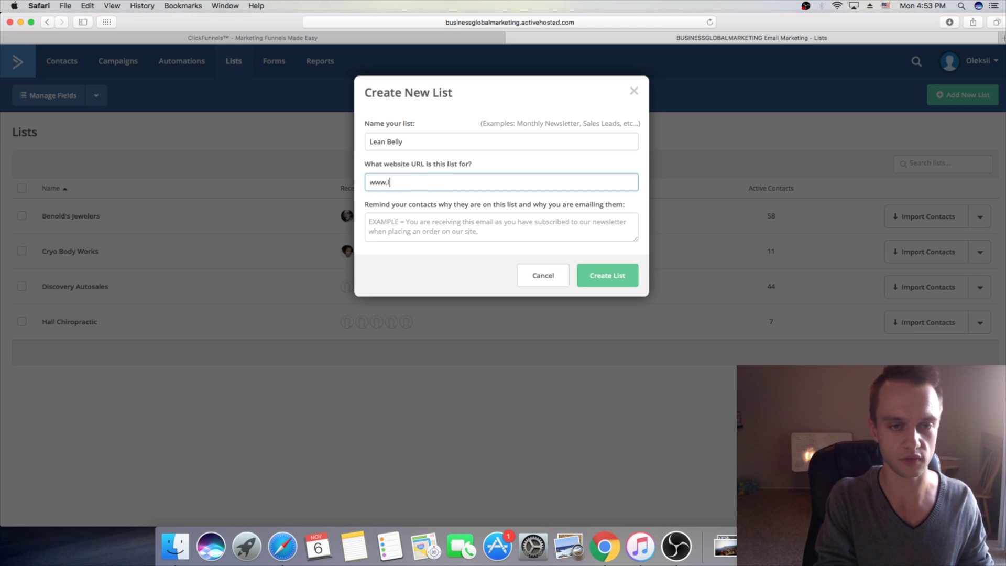
{"action": "type", "text": "eanbelly"}
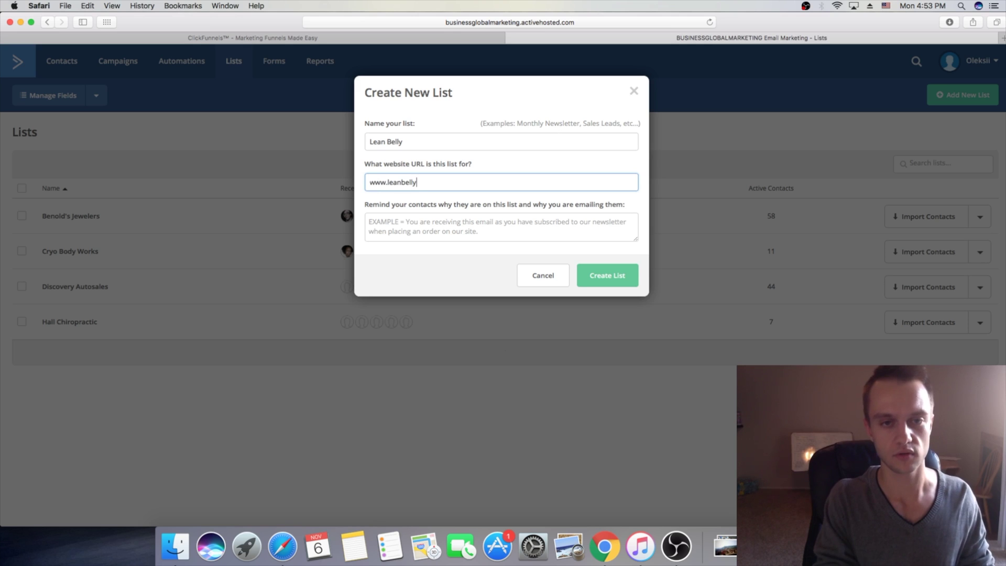
{"action": "type", "text": ".com"}
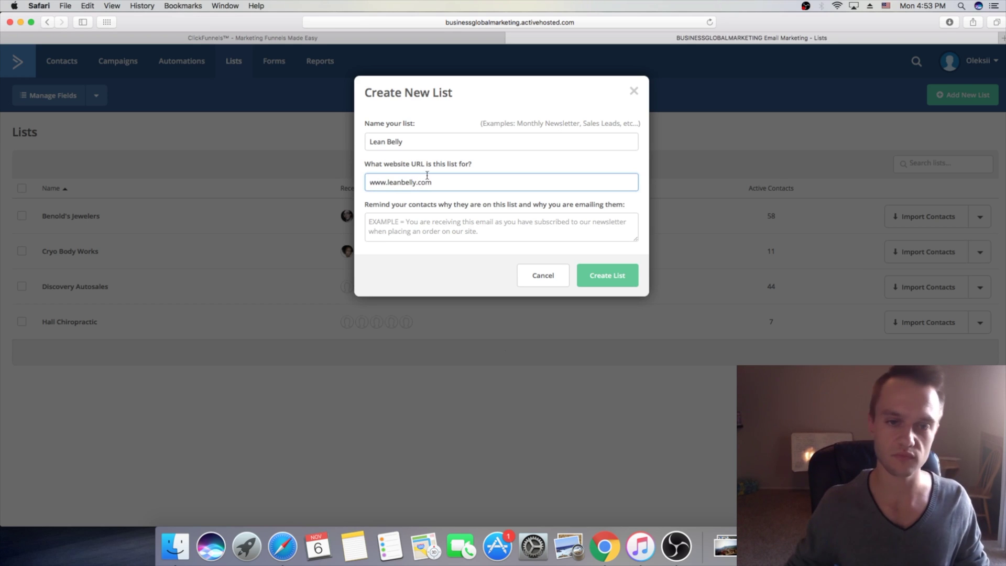
{"action": "left_click", "coordinate": [425, 217]}
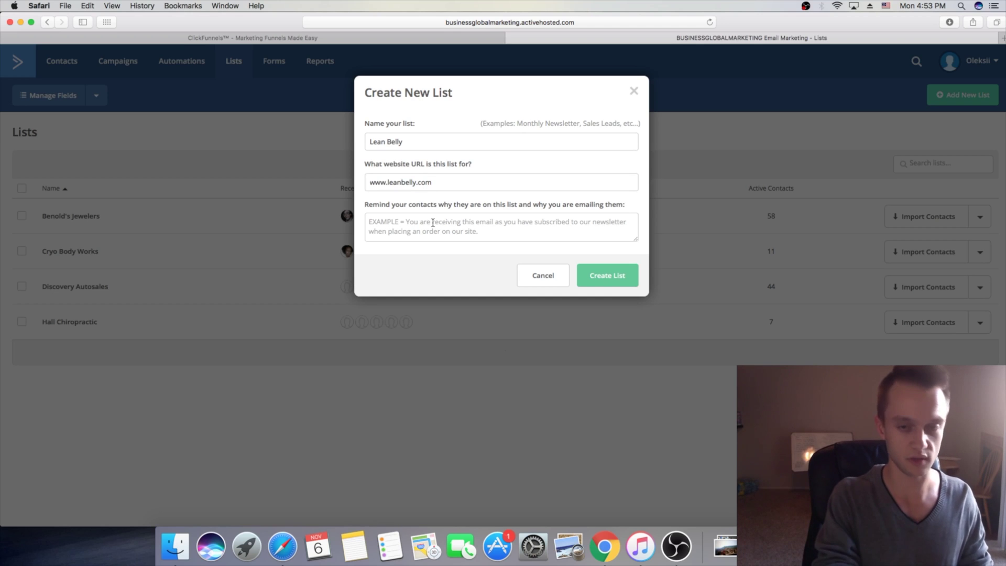
Step: Add the reminder 'You optin to email list' and create the Lean Belly list
{"action": "left_click", "coordinate": [433, 223]}
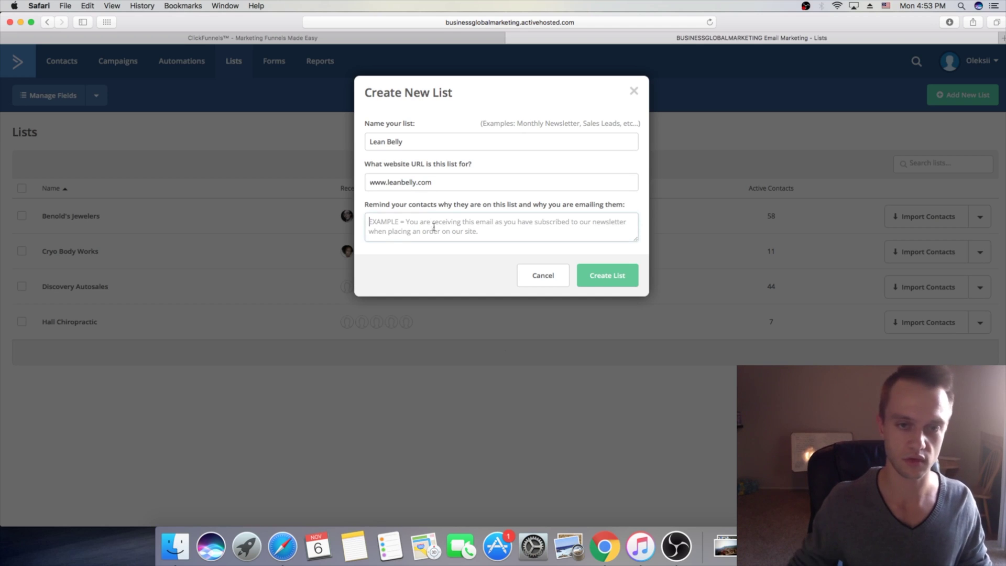
{"action": "type", "text": "You p"}
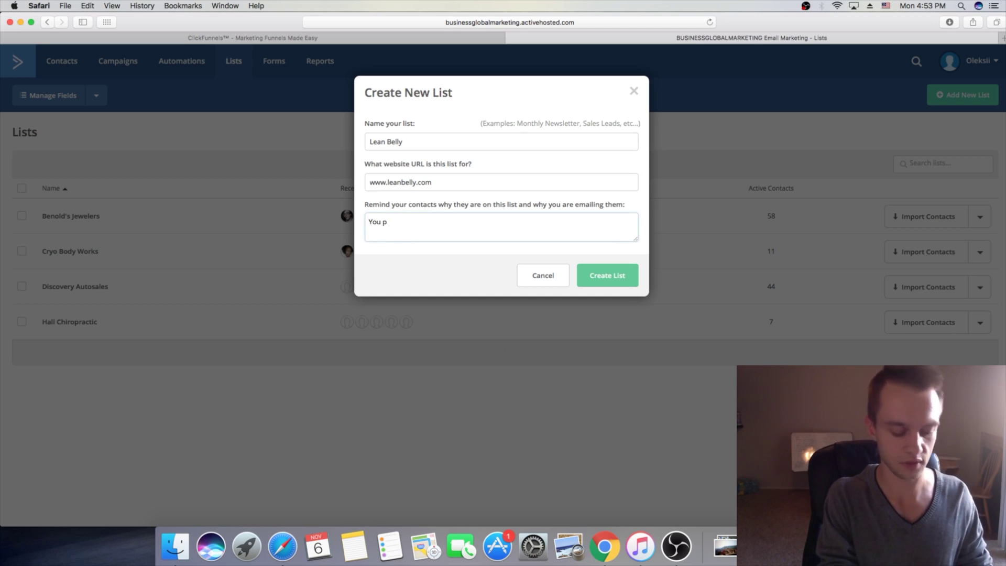
{"action": "key", "text": "BackSpace"}
{"action": "type", "text": "optin to"}
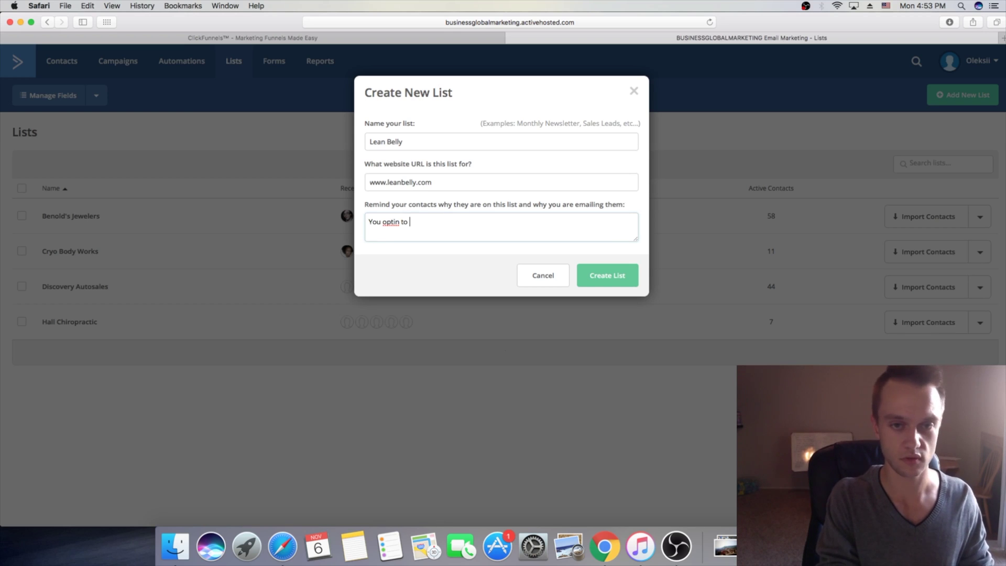
{"action": "type", "text": " email lies"}
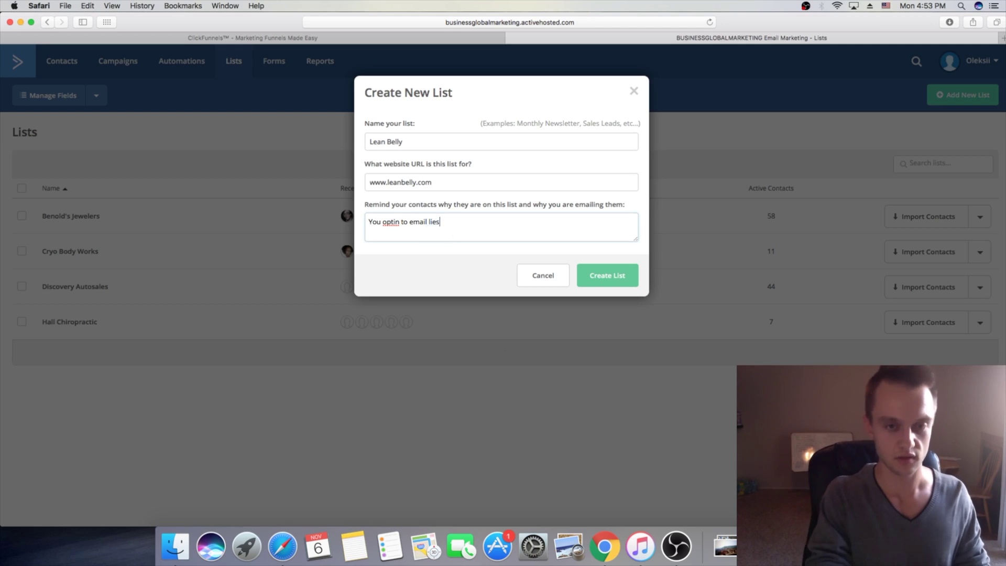
{"action": "key", "text": "BackSpace"}
{"action": "key", "text": "BackSpace"}
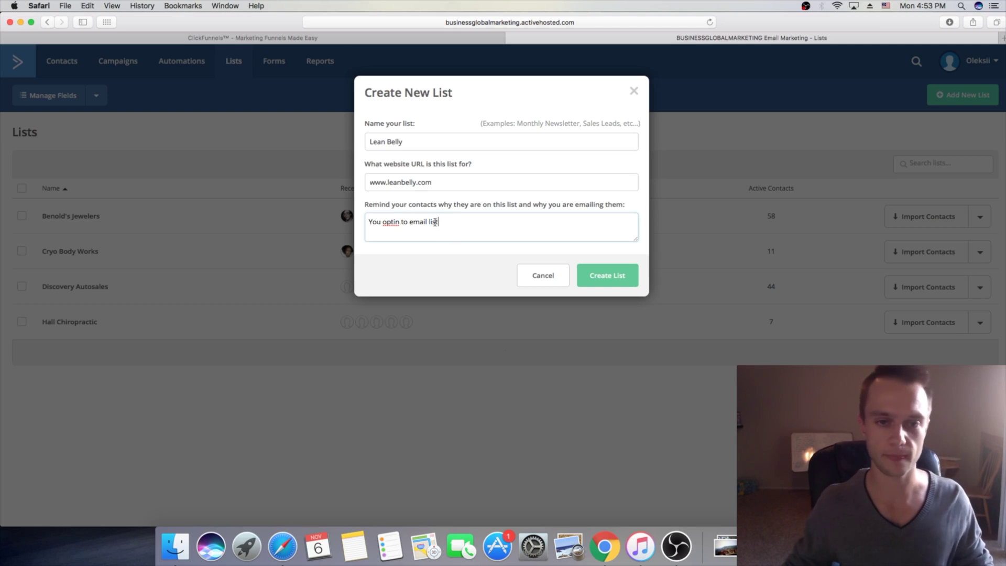
{"action": "type", "text": "st"}
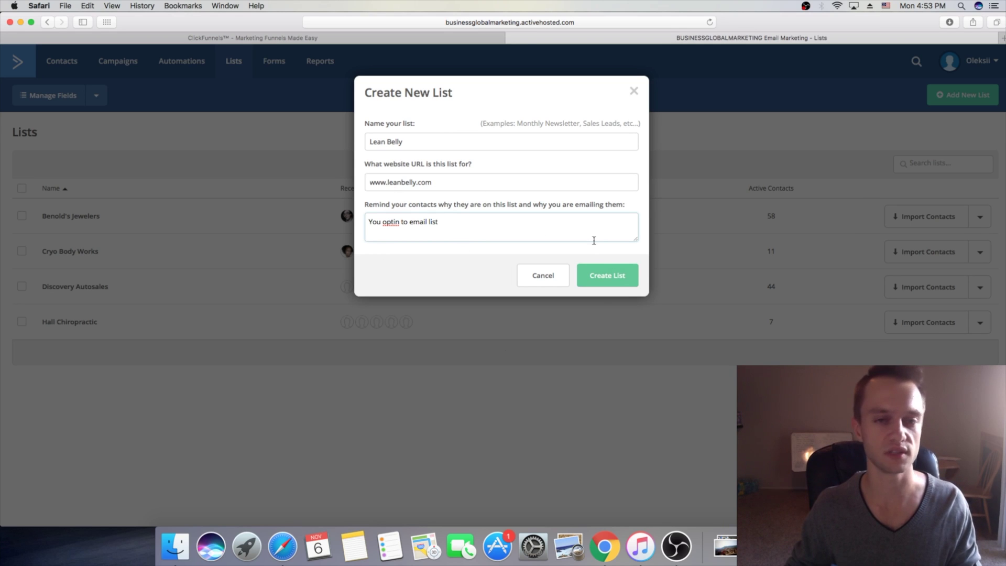
{"action": "left_click", "coordinate": [619, 286]}
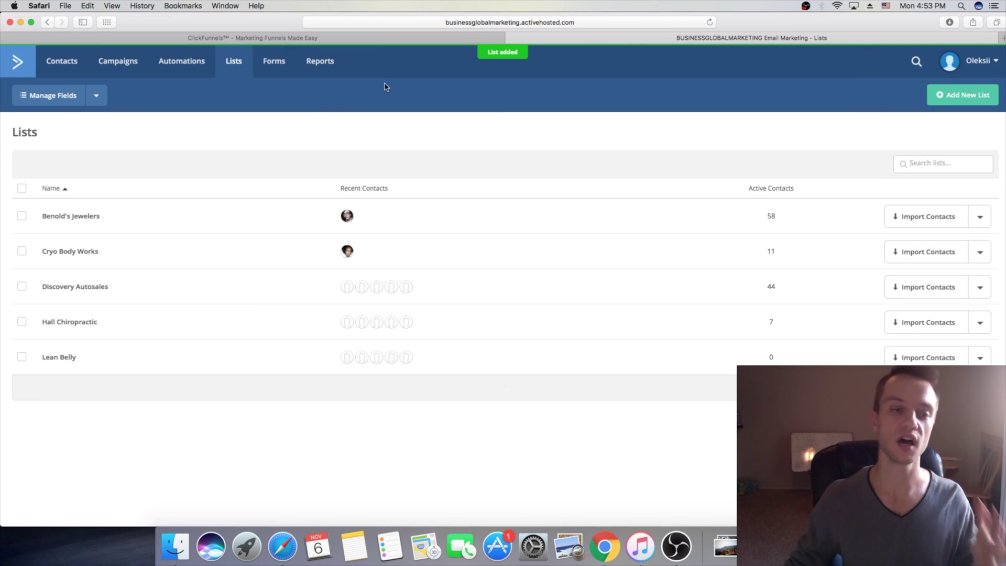
{"action": "left_click", "coordinate": [134, 71]}
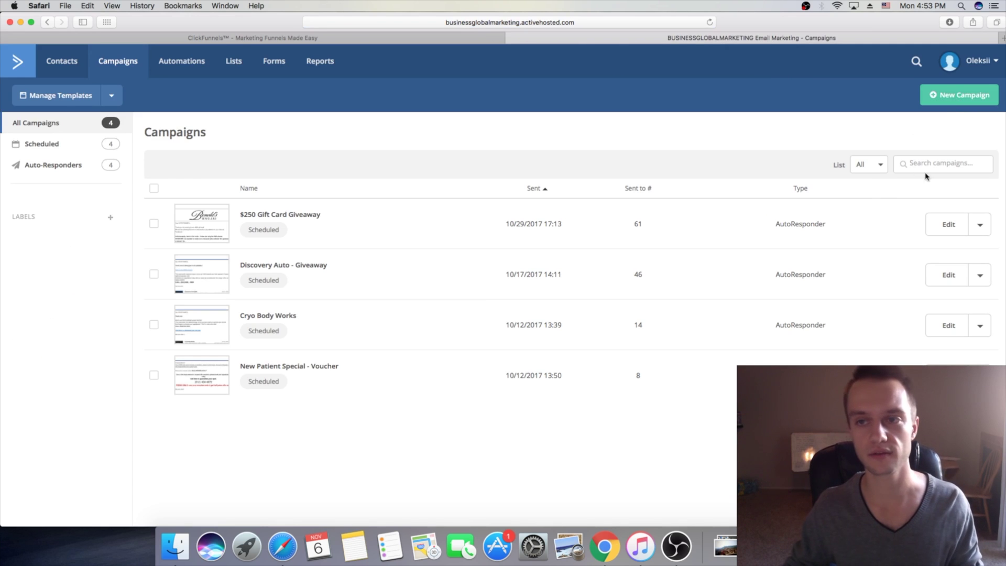
Step: Start a new campaign and choose the Auto Responder type
{"action": "left_click", "coordinate": [957, 103]}
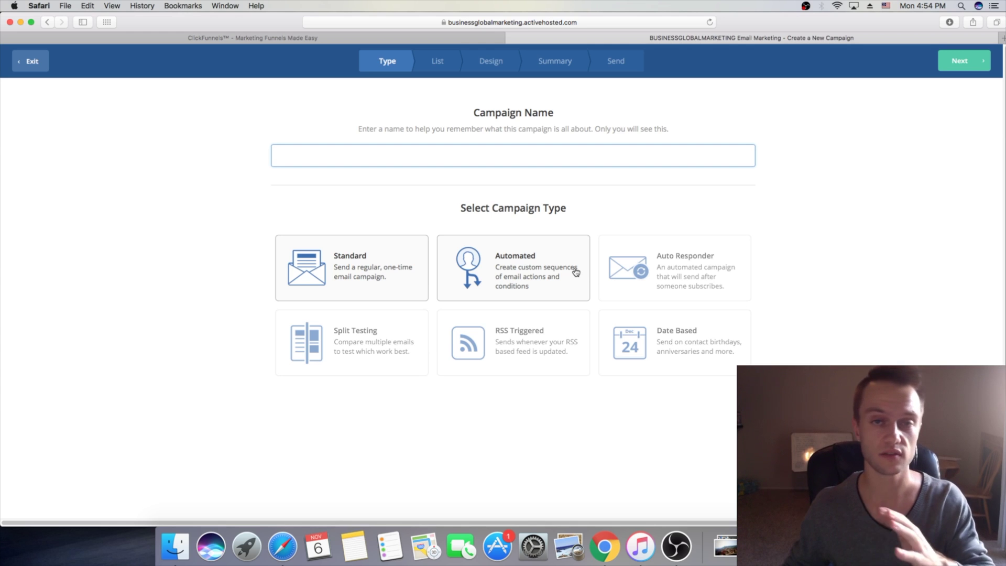
{"action": "left_click", "coordinate": [717, 259]}
Step: Name the campaign 'Lean Belly', send it to the Lean Belly list, and continue to Design
{"action": "left_click", "coordinate": [434, 151]}
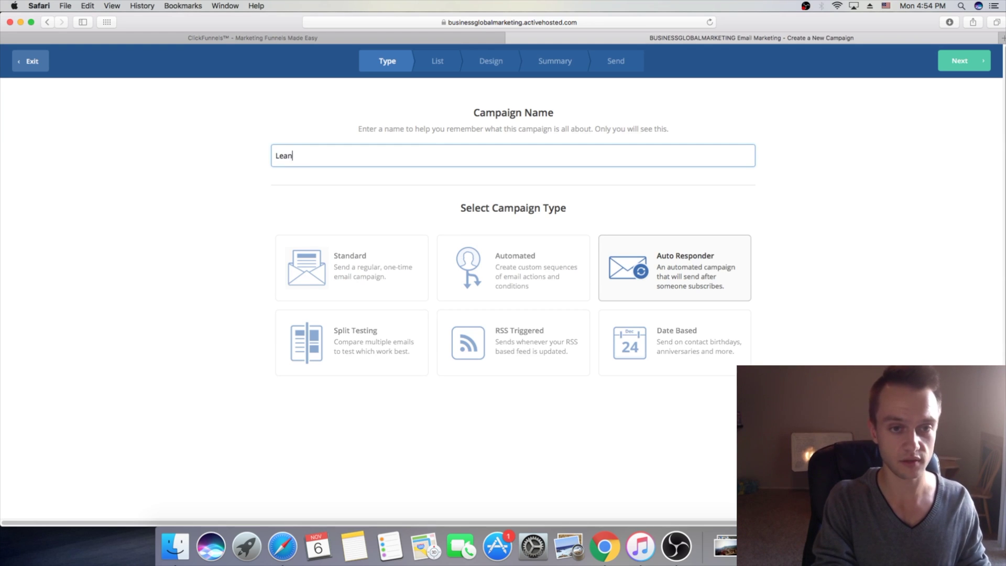
{"action": "type", "text": "Lean Belly"}
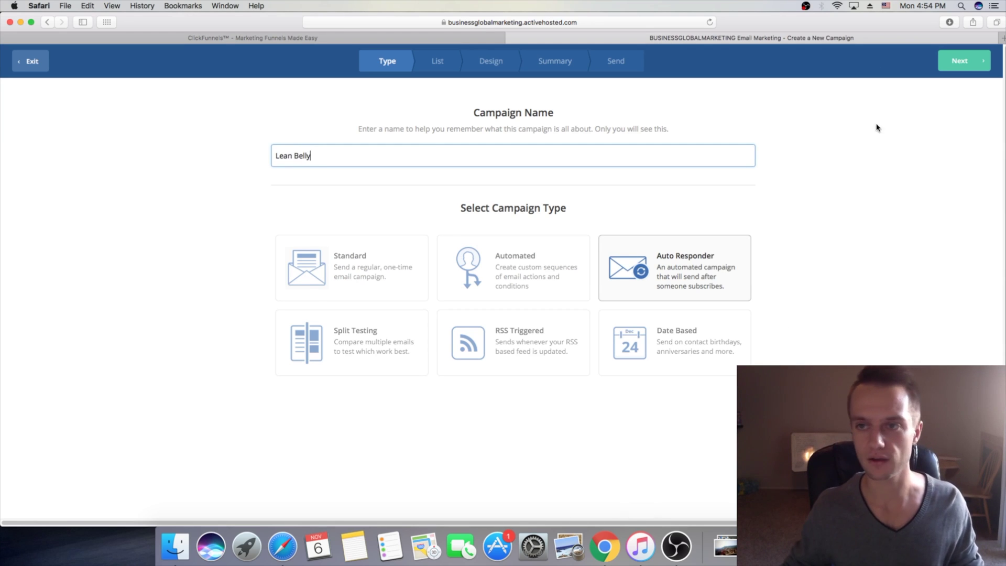
{"action": "left_click", "coordinate": [955, 61]}
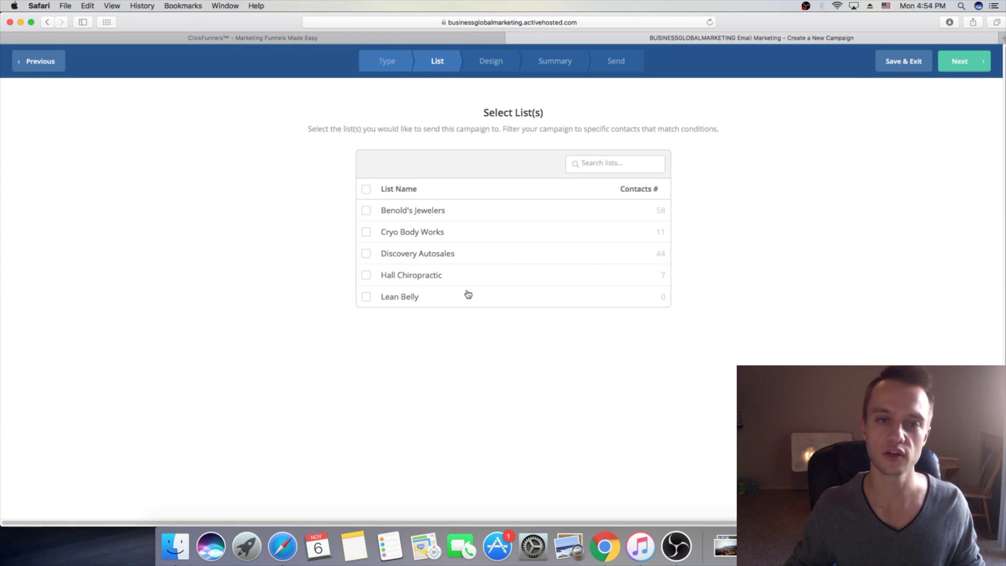
{"action": "left_click", "coordinate": [366, 297]}
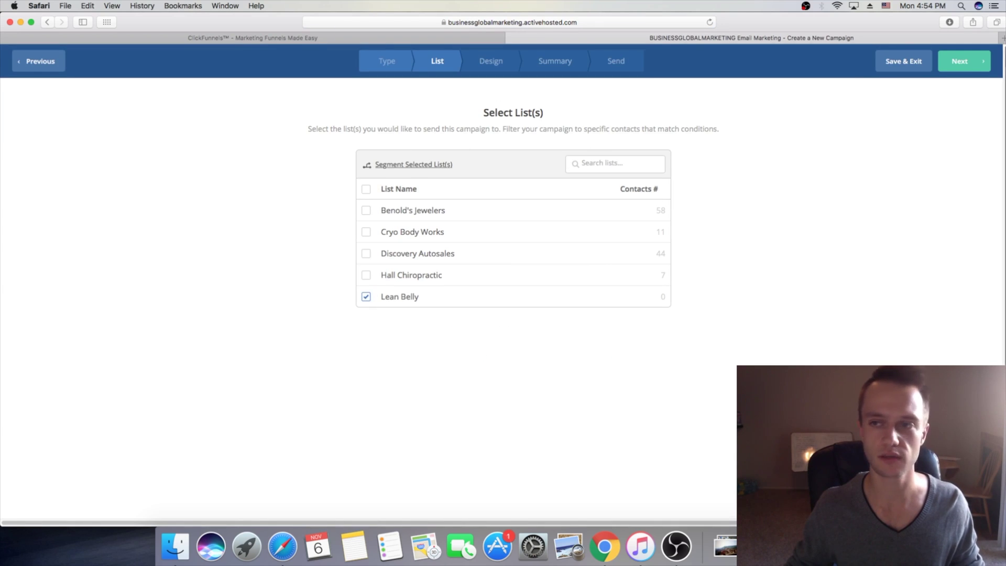
{"action": "left_click", "coordinate": [971, 67]}
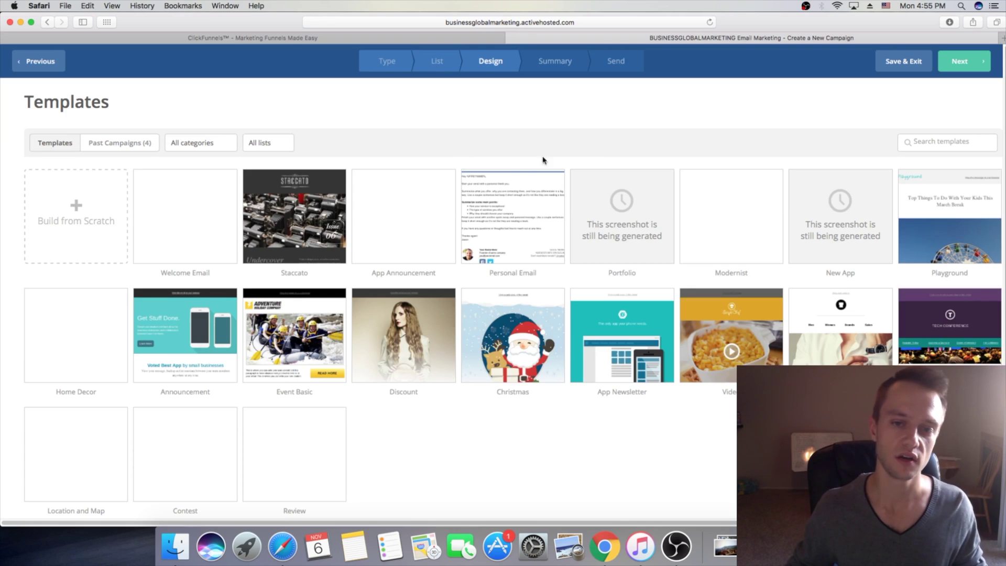
{"action": "mouse_move", "coordinate": [488, 192]}
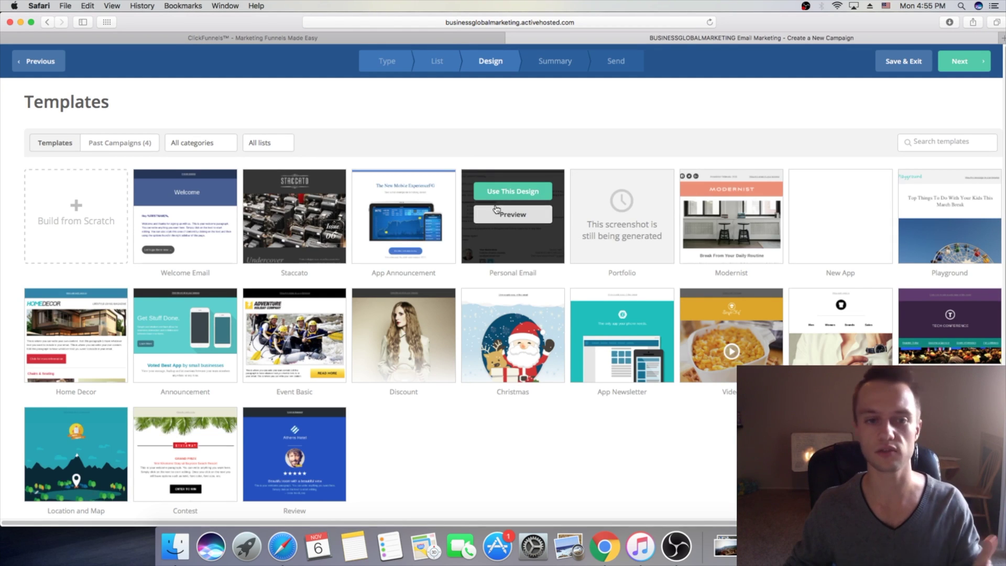
{"action": "mouse_move", "coordinate": [191, 196]}
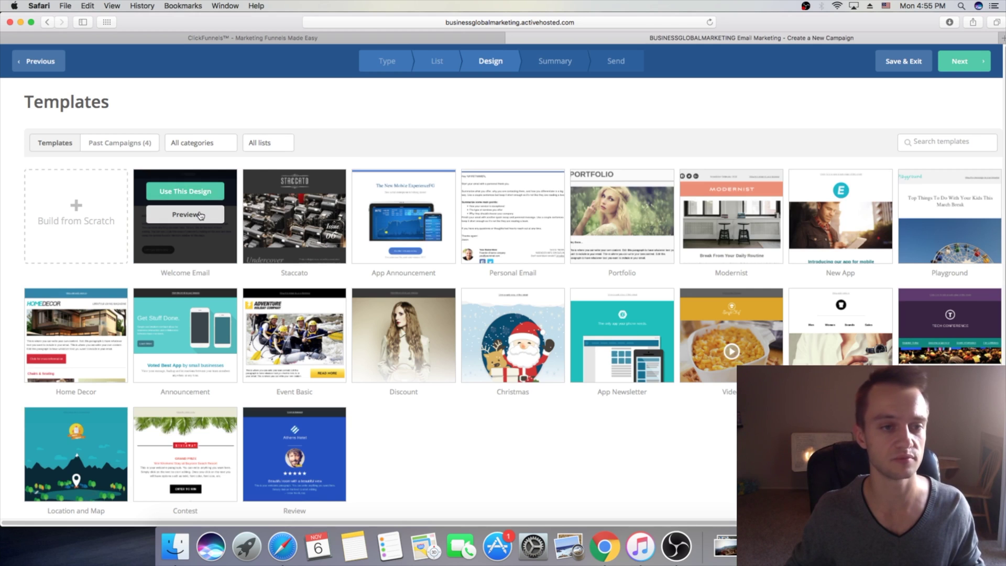
Step: Pick the Welcome Email template and set the email subject to 'Lean Belly'
{"action": "left_click", "coordinate": [191, 196]}
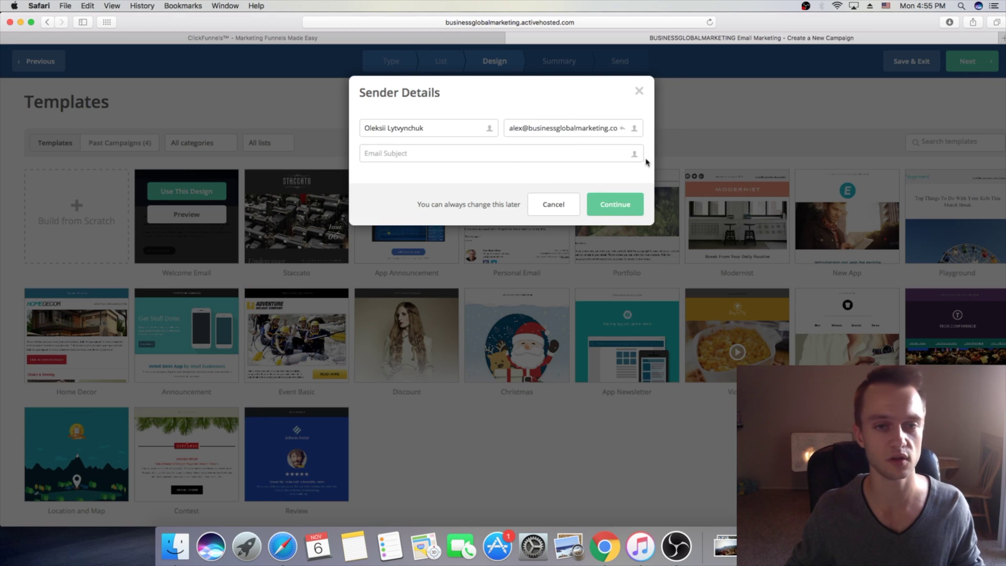
{"action": "left_click", "coordinate": [501, 153]}
{"action": "type", "text": "Lead"}
{"action": "key", "text": "BackSpace"}
{"action": "key", "text": "BackSpace"}
{"action": "key", "text": "BackSpace"}
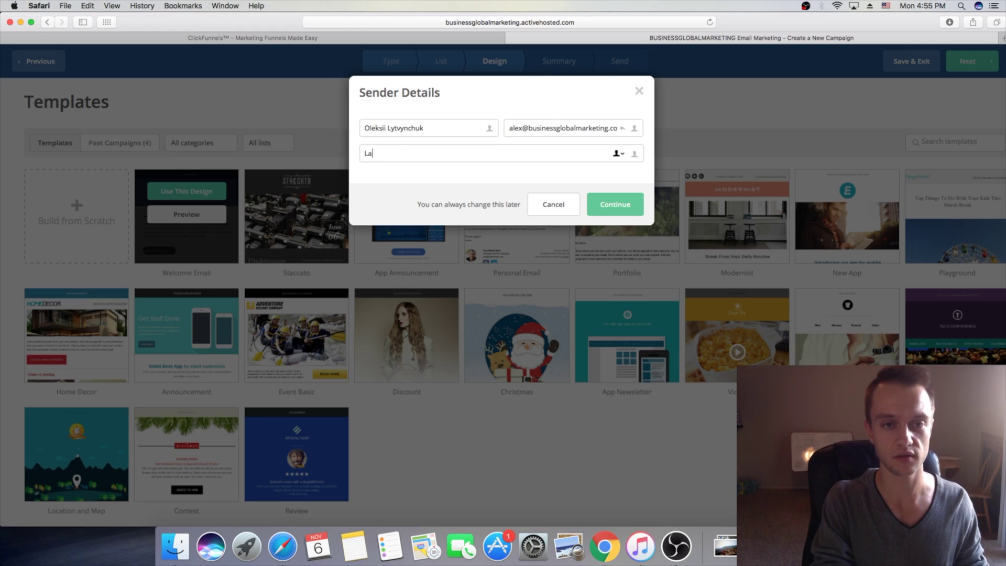
{"action": "type", "text": "ena"}
{"action": "key", "text": "BackSpace"}
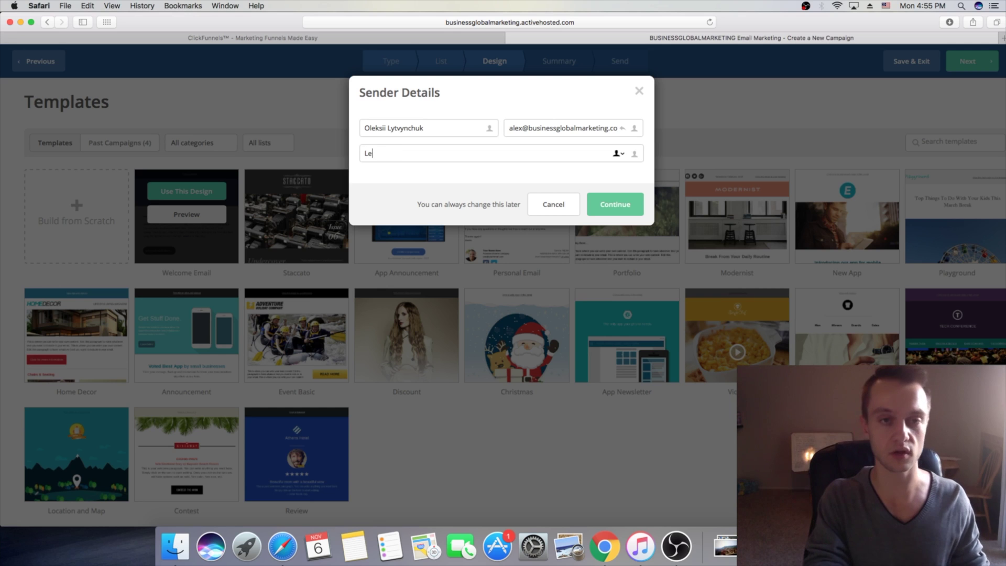
{"action": "key", "text": "BackSpace"}
{"action": "type", "text": "an"}
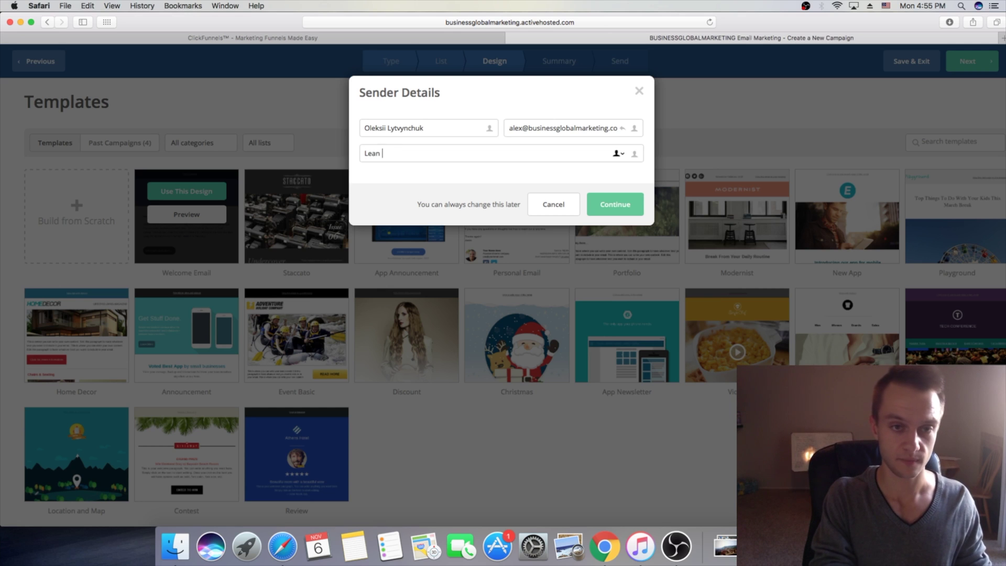
{"action": "type", "text": " Belly"}
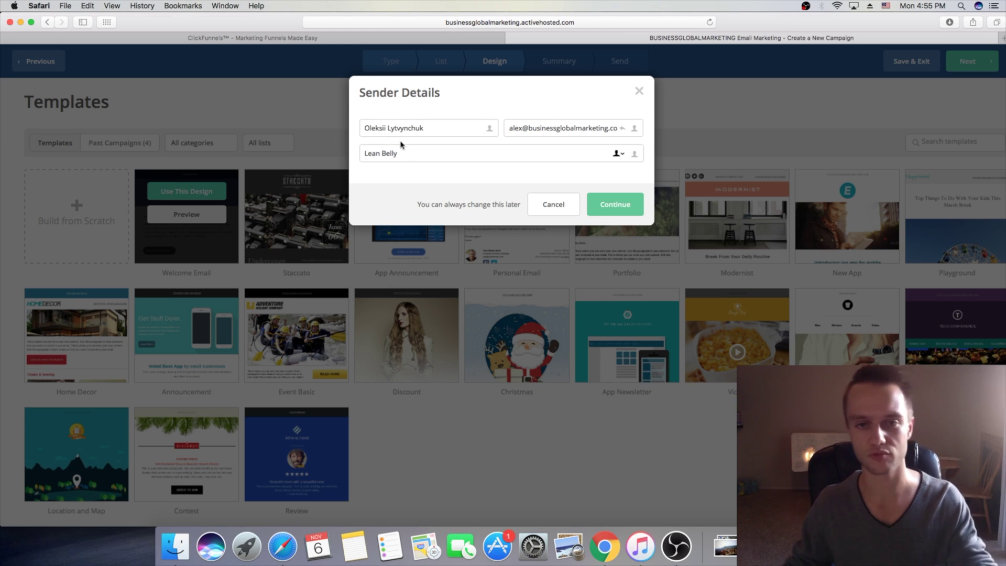
{"action": "left_click", "coordinate": [616, 204]}
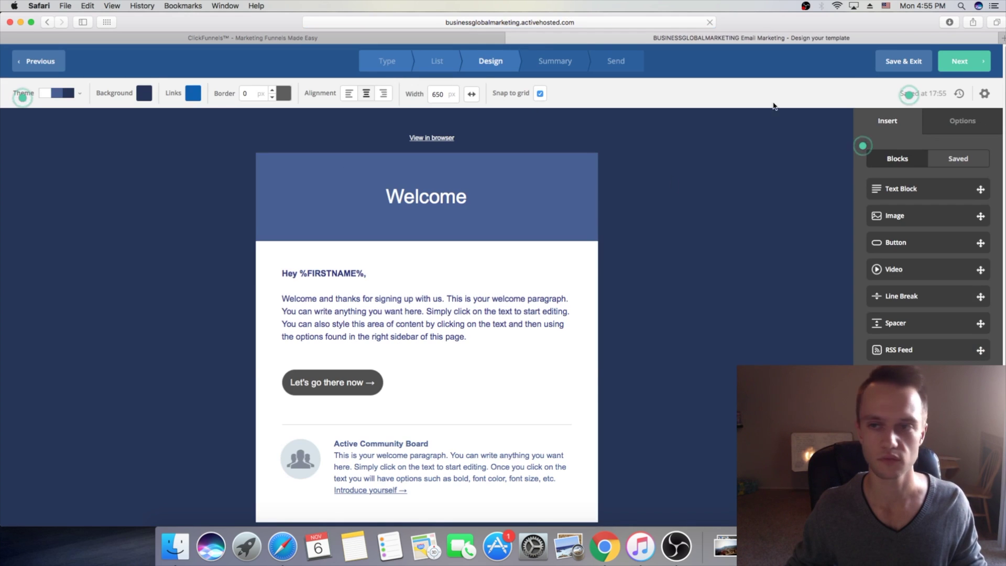
Step: Leave the welcome email text as is and proceed to the Campaign Summary
{"action": "left_click", "coordinate": [451, 326]}
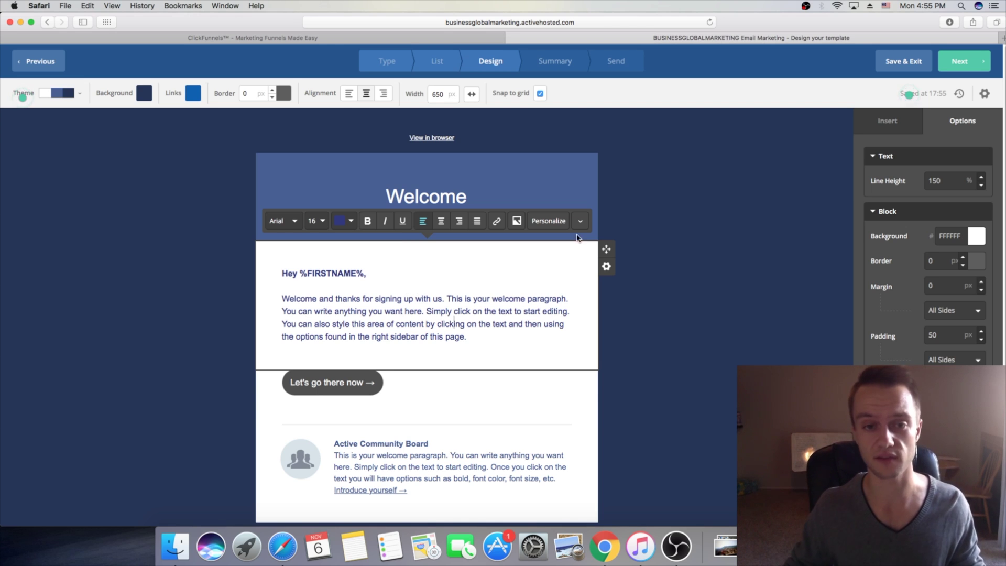
{"action": "left_click", "coordinate": [979, 64]}
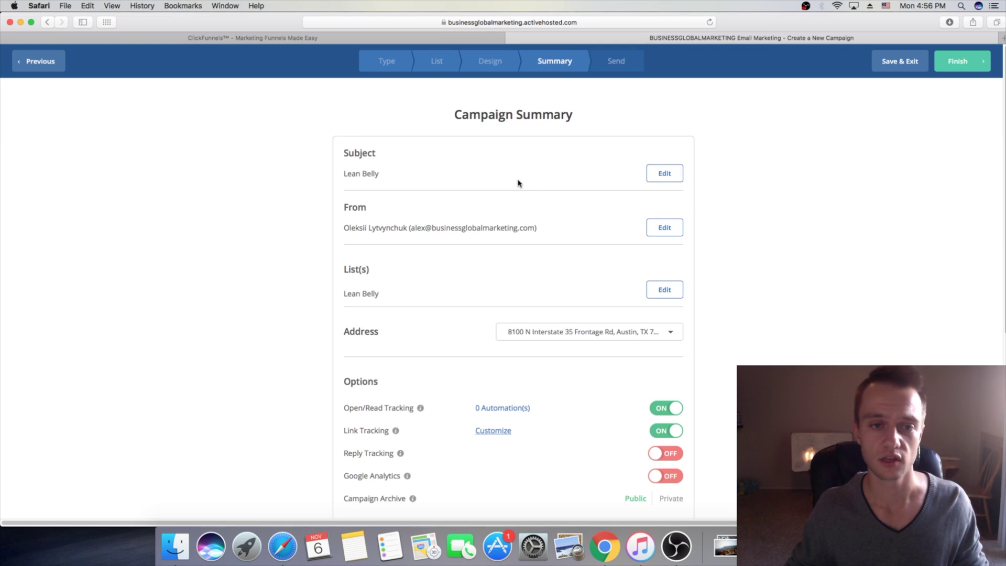
Step: Review the Campaign Summary and save the Lean Belly campaign as a draft
{"action": "scroll", "coordinate": [518, 184], "scroll_direction": "down", "scroll_amount": 3}
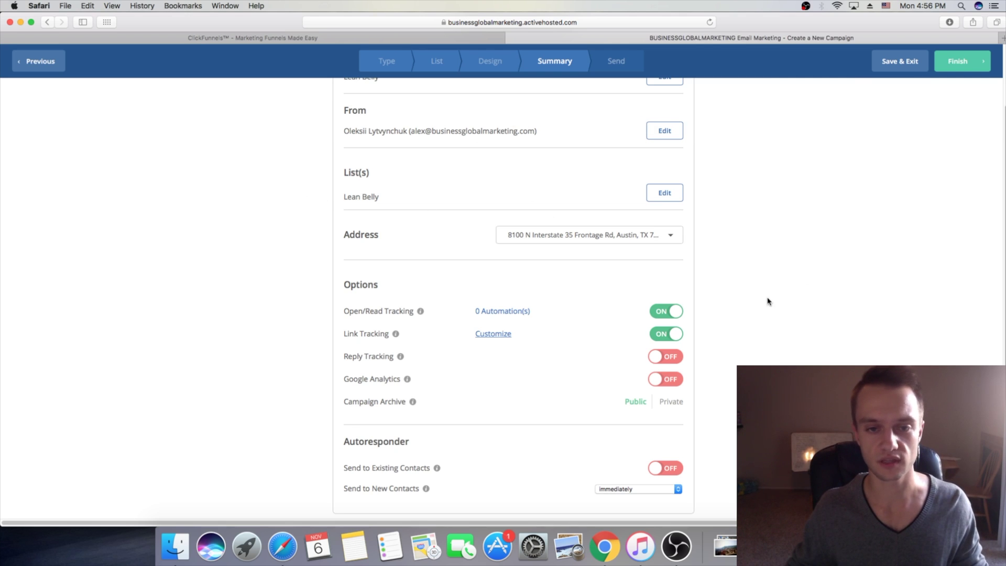
{"action": "scroll", "coordinate": [519, 239], "scroll_direction": "down", "scroll_amount": 3}
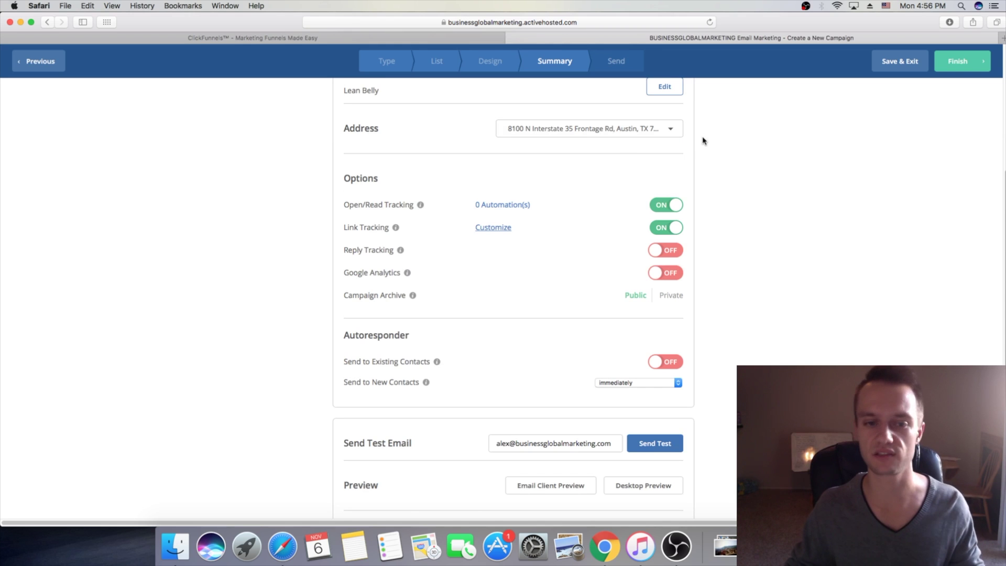
{"action": "scroll", "coordinate": [705, 165], "scroll_direction": "down", "scroll_amount": 1}
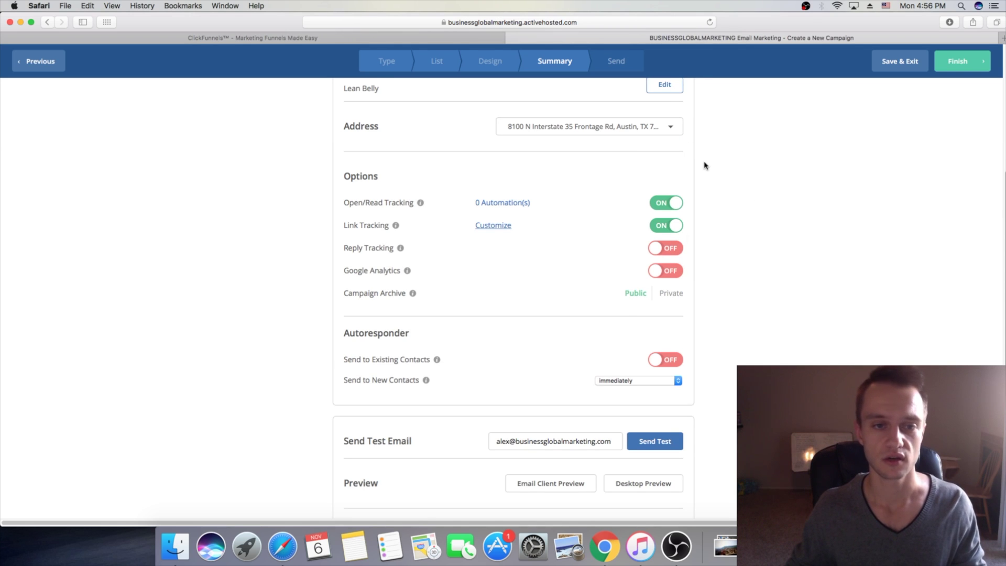
{"action": "scroll", "coordinate": [517, 206], "scroll_direction": "down", "scroll_amount": 3}
{"action": "scroll", "coordinate": [755, 246], "scroll_direction": "up", "scroll_amount": 10}
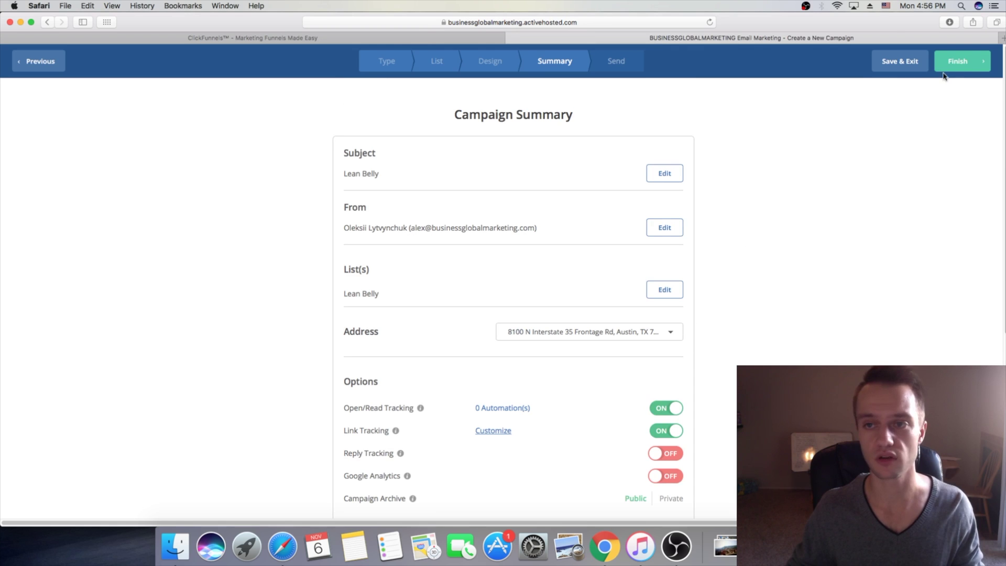
{"action": "left_click", "coordinate": [900, 61]}
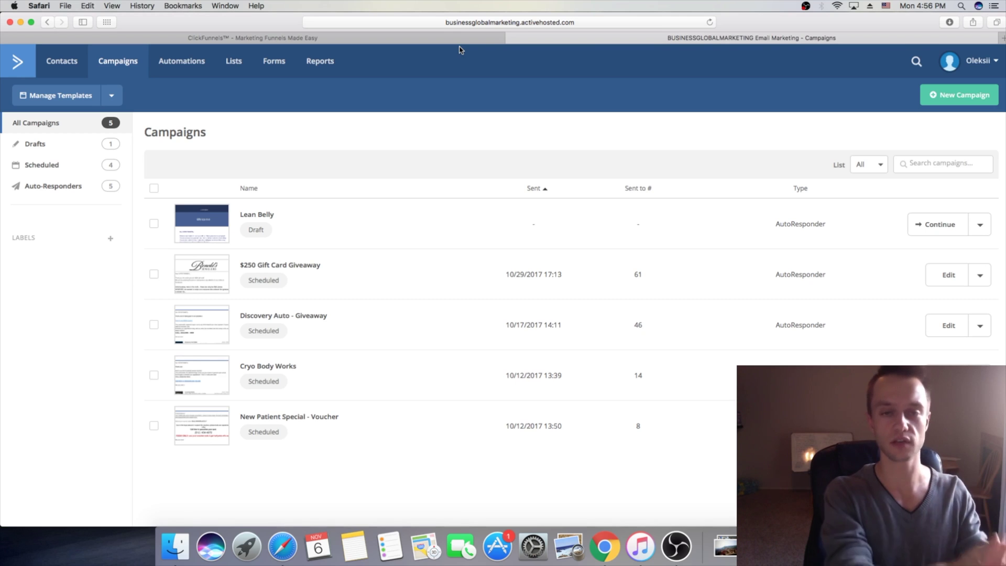
Step: Open My Settings > Developer and select the API URL for copying
{"action": "left_click", "coordinate": [996, 71]}
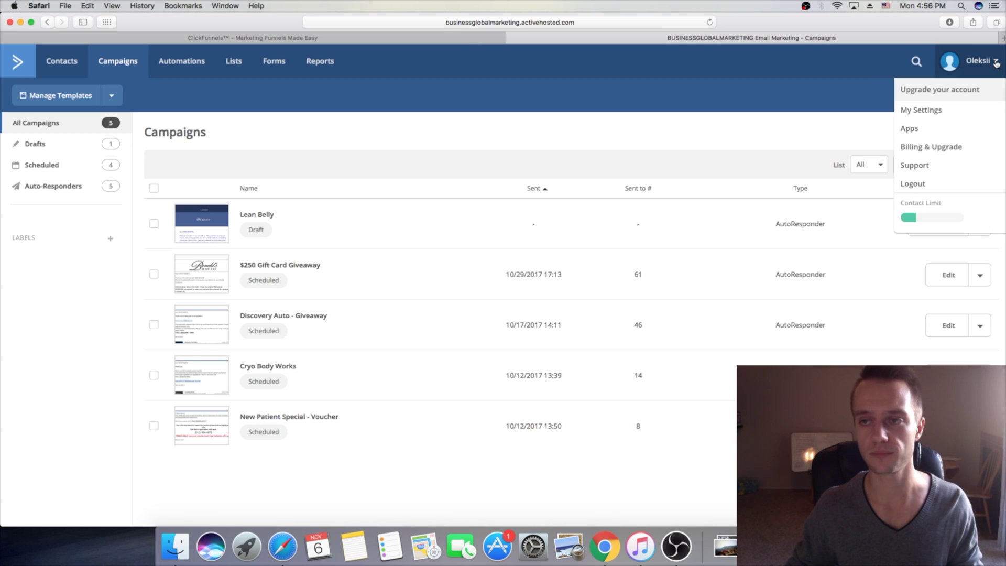
{"action": "left_click", "coordinate": [930, 112]}
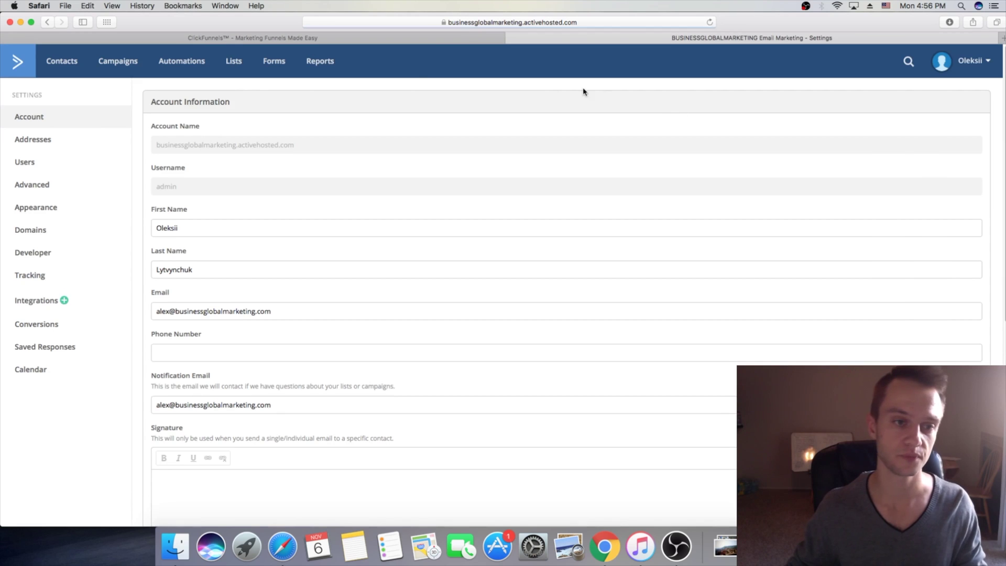
{"action": "left_click", "coordinate": [34, 254]}
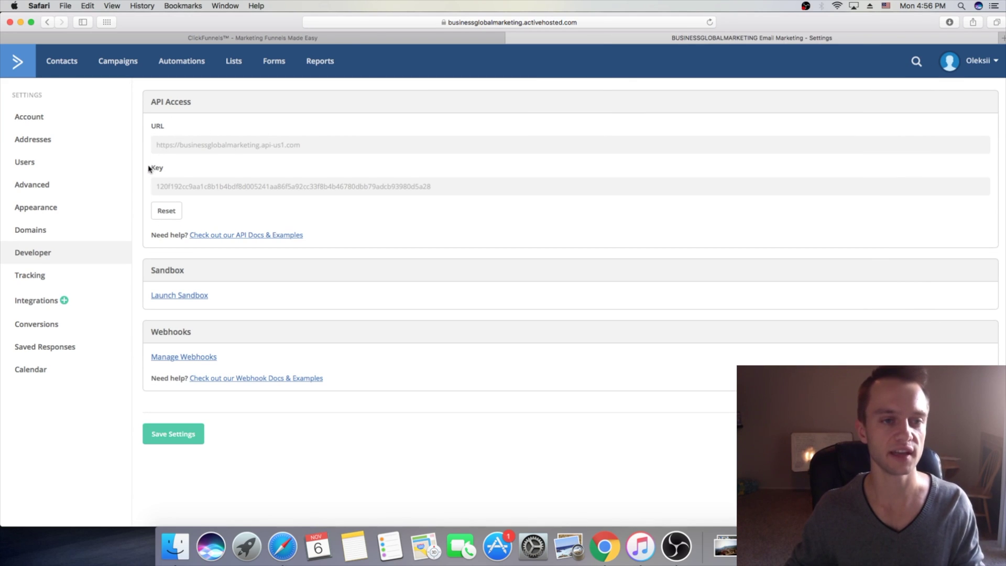
{"action": "left_click", "coordinate": [252, 150]}
{"action": "key", "text": "super+c"}
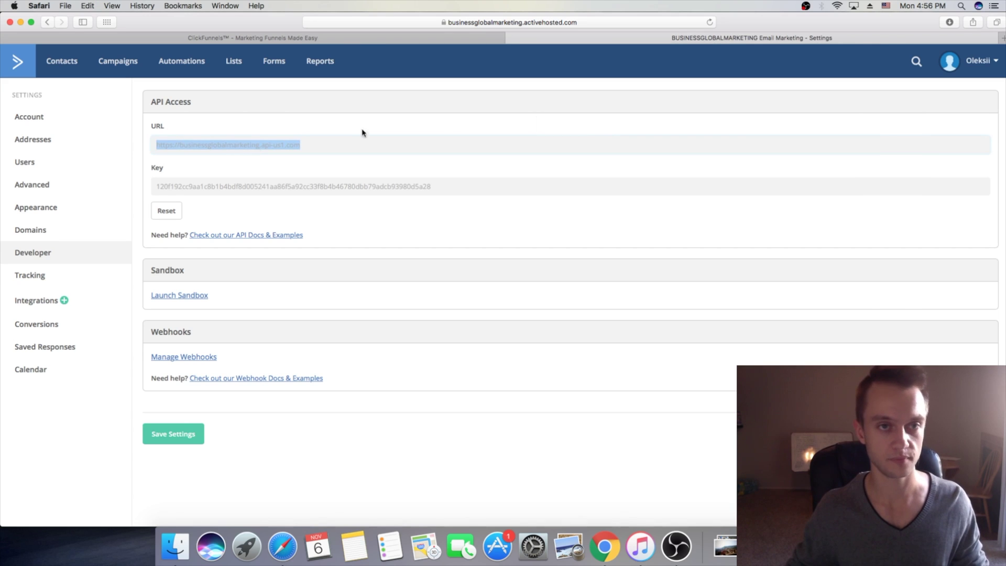
Step: Add a new ClickFunnels integration nicknamed 'Lean Belly' and select ActiveCampaign as its service
{"action": "left_click", "coordinate": [364, 42]}
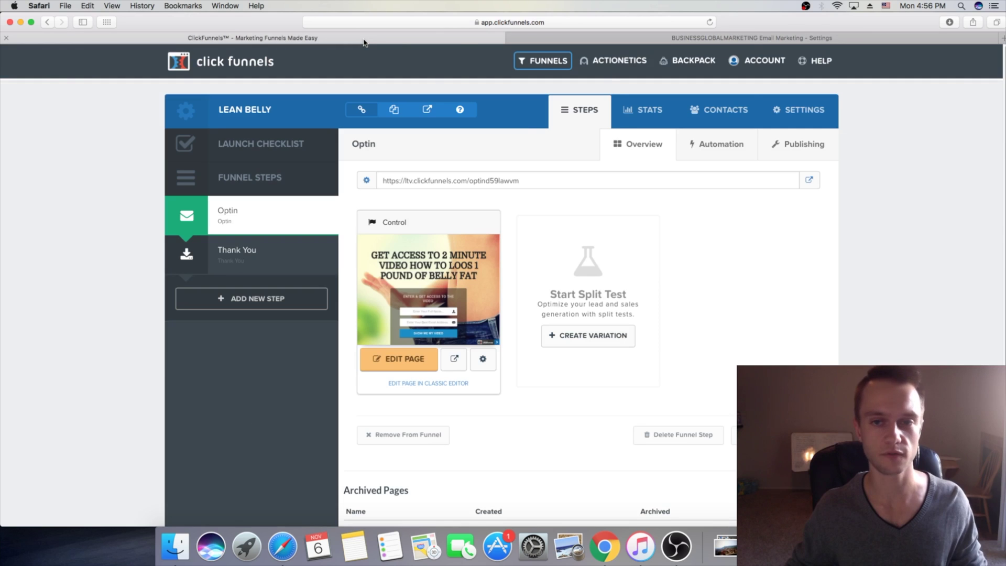
{"action": "left_click", "coordinate": [780, 61]}
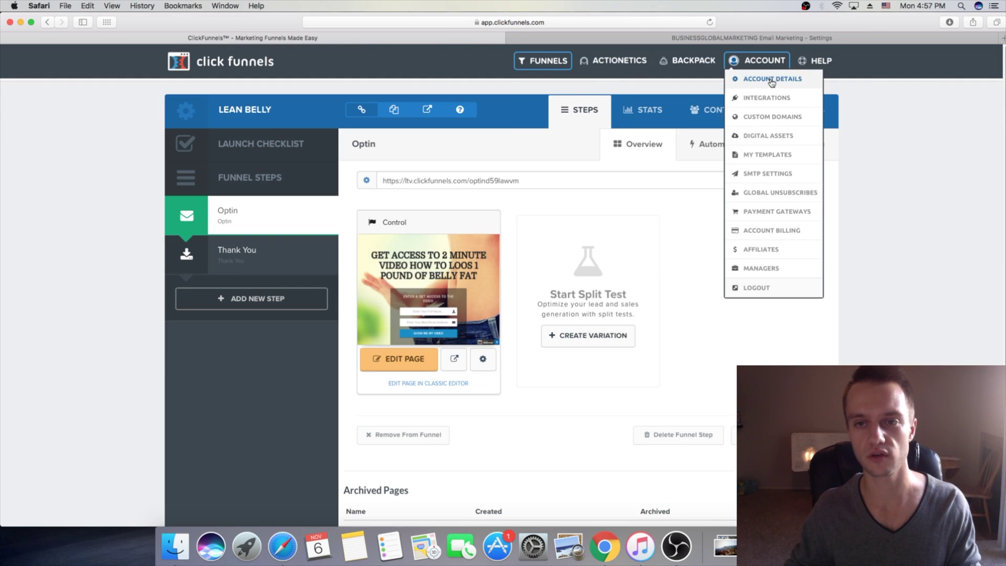
{"action": "left_click", "coordinate": [765, 99]}
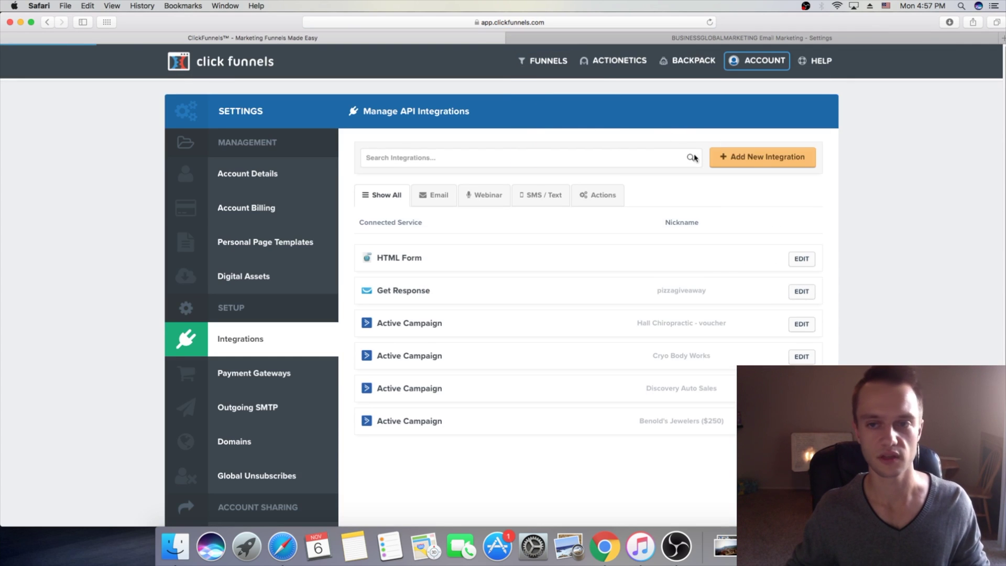
{"action": "left_click", "coordinate": [759, 167]}
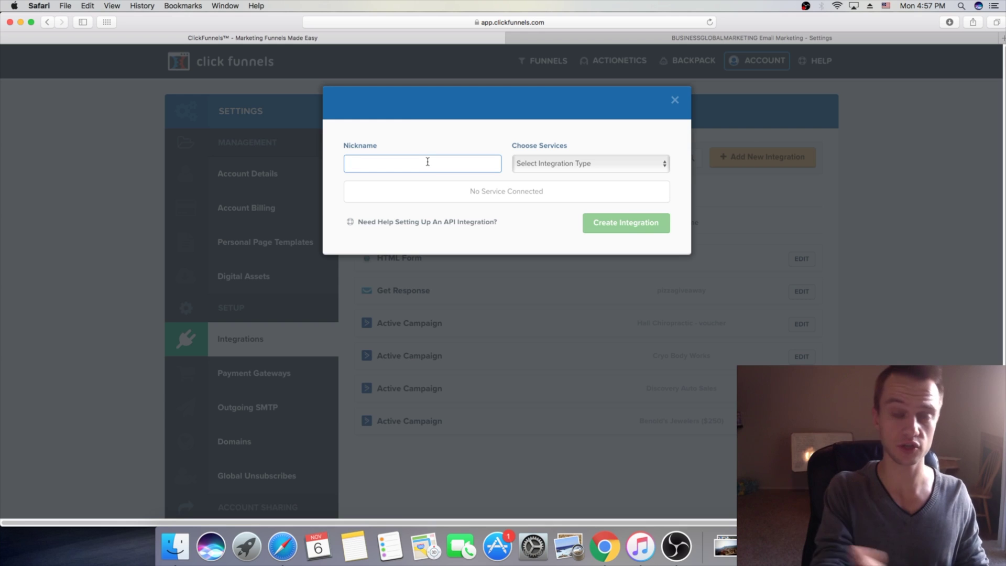
{"action": "type", "text": "Lean Be"}
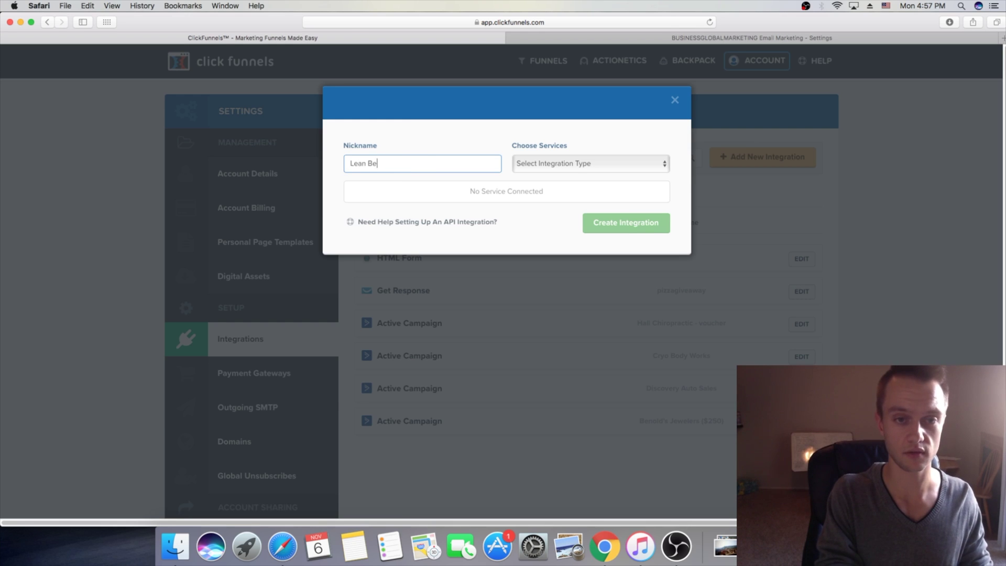
{"action": "type", "text": "lly"}
{"action": "left_click", "coordinate": [578, 166]}
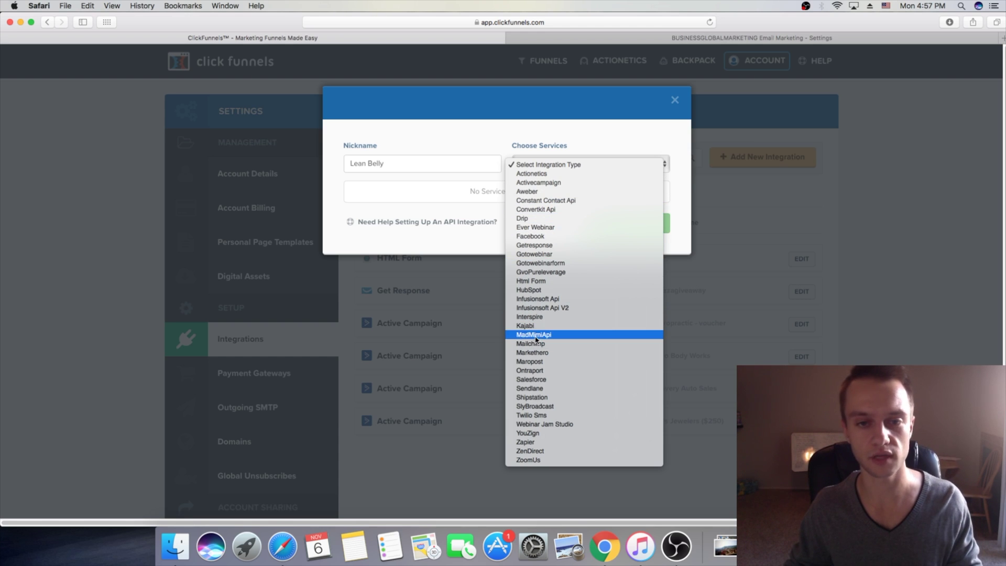
{"action": "left_click", "coordinate": [585, 183]}
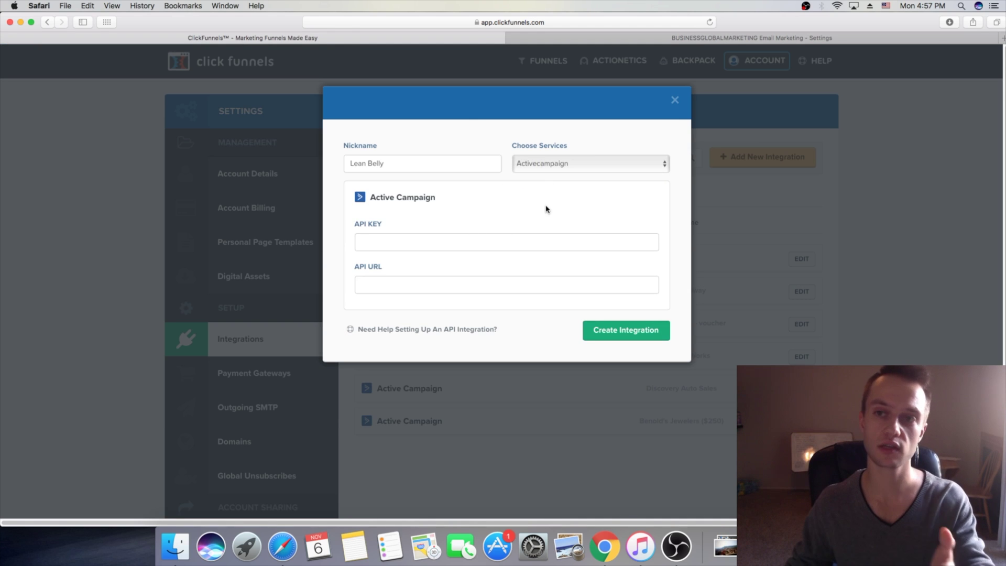
Step: Paste the ActiveCampaign API URL and API key copied from ActiveCampaign, then create the integration
{"action": "left_click", "coordinate": [378, 287]}
{"action": "key", "text": "super+v"}
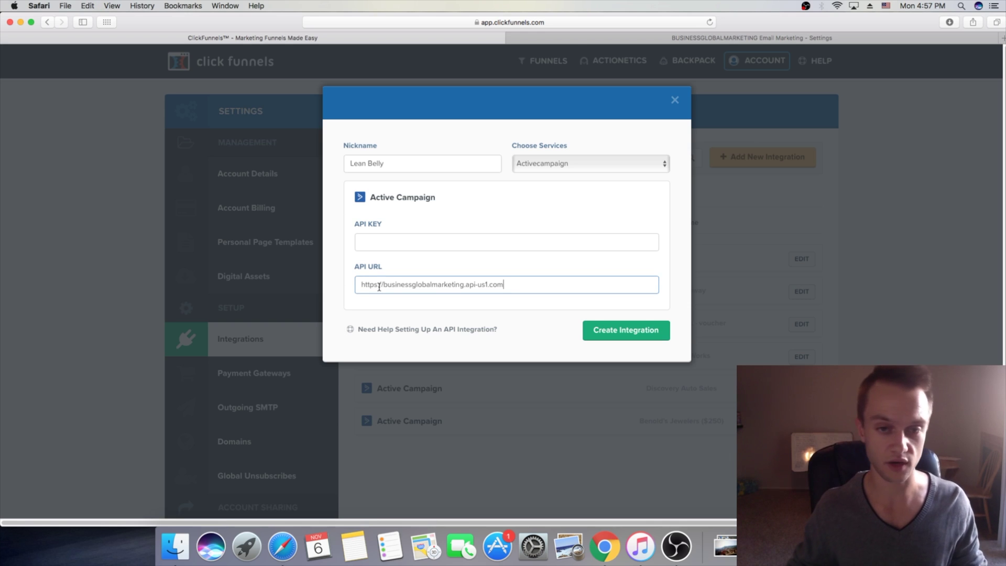
{"action": "left_click", "coordinate": [697, 39]}
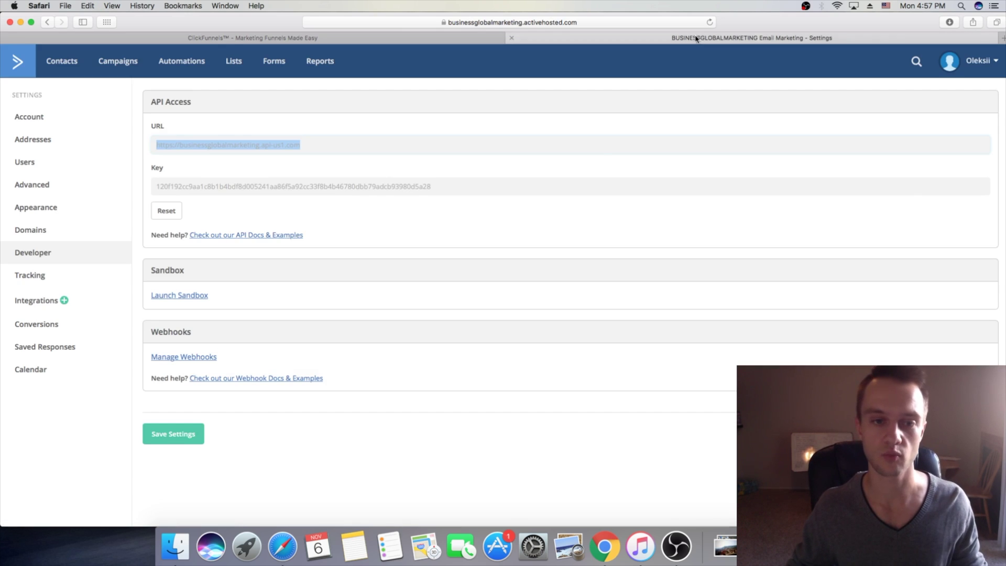
{"action": "left_click", "coordinate": [210, 184]}
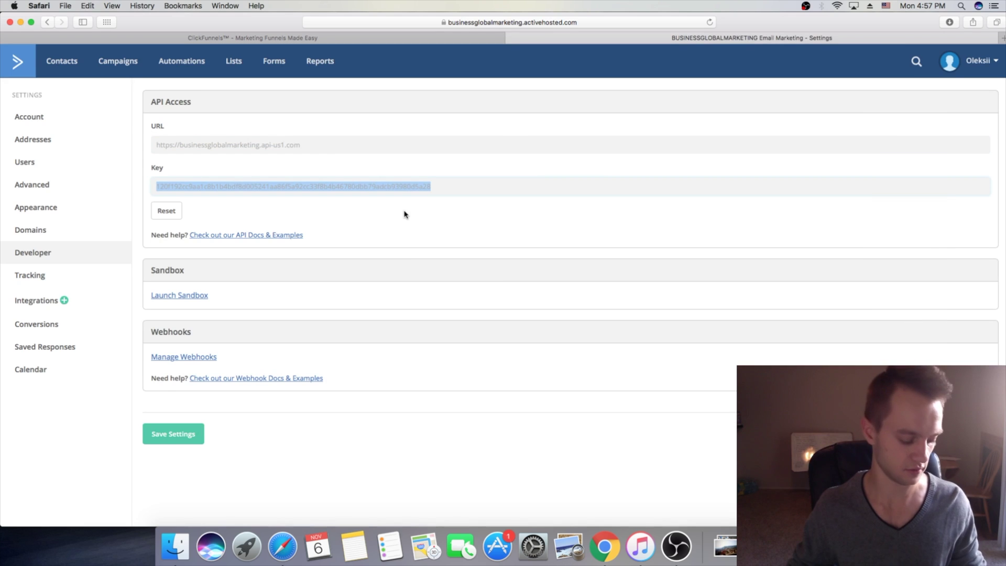
{"action": "key", "text": "super+c"}
{"action": "left_click", "coordinate": [420, 38]}
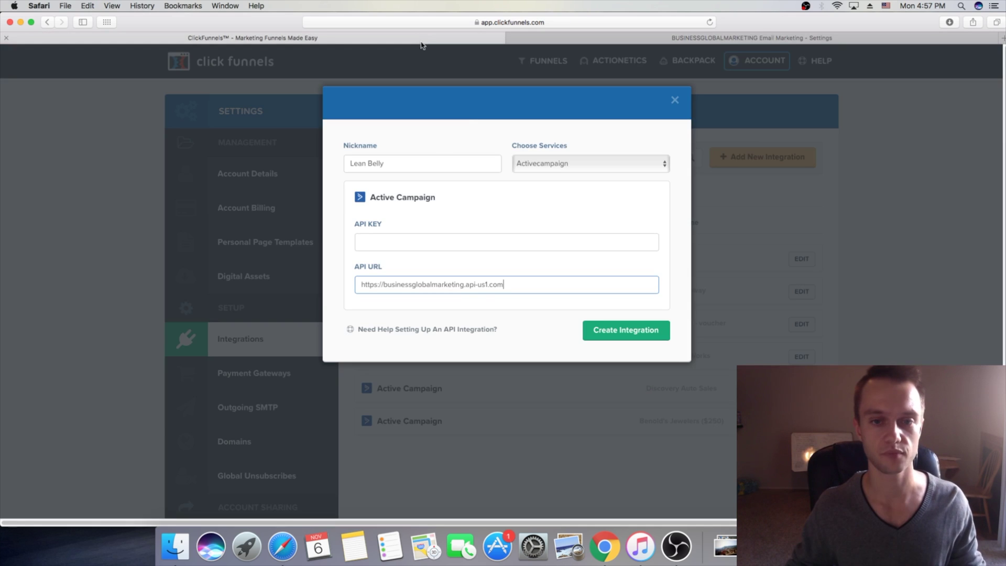
{"action": "left_click", "coordinate": [444, 247]}
{"action": "key", "text": "super+v"}
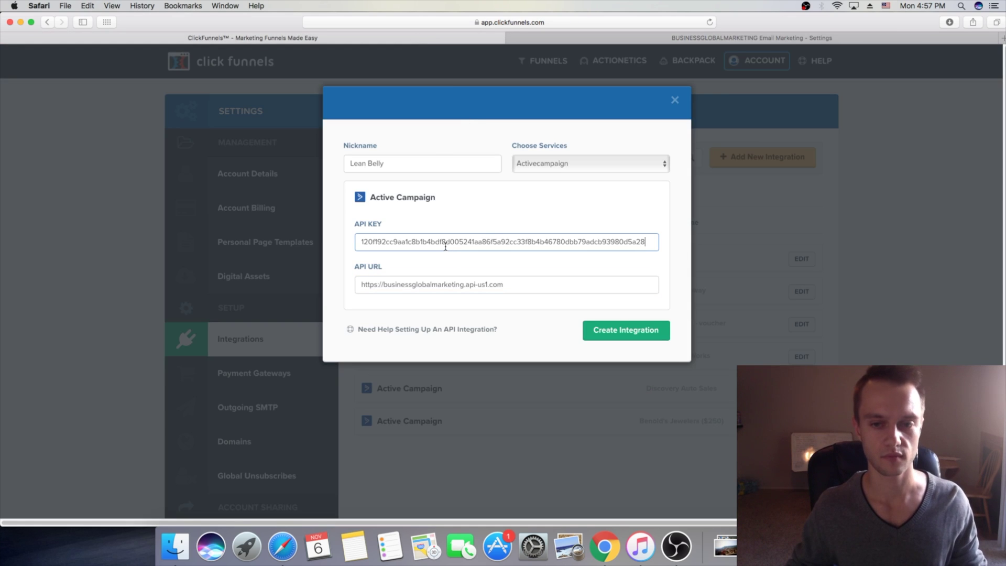
{"action": "left_click", "coordinate": [629, 336]}
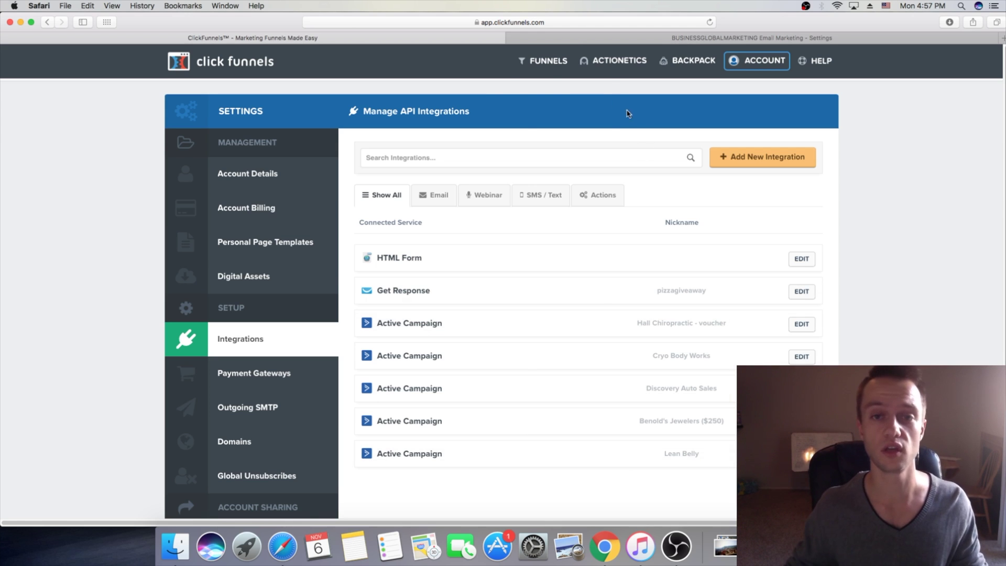
Step: Open the Lean Belly funnel from the funnels list and edit its Optin page
{"action": "left_click", "coordinate": [540, 62]}
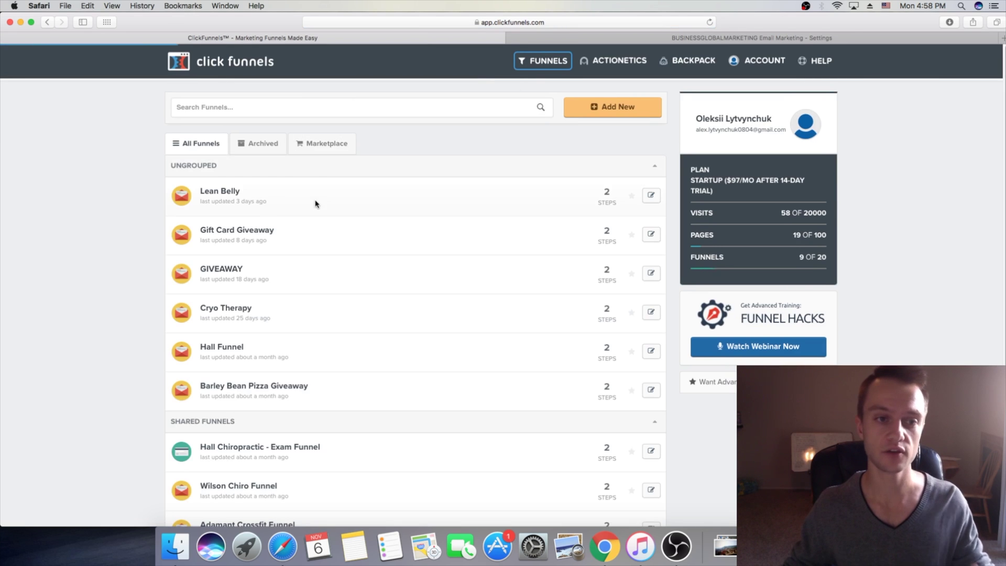
{"action": "left_click", "coordinate": [229, 192]}
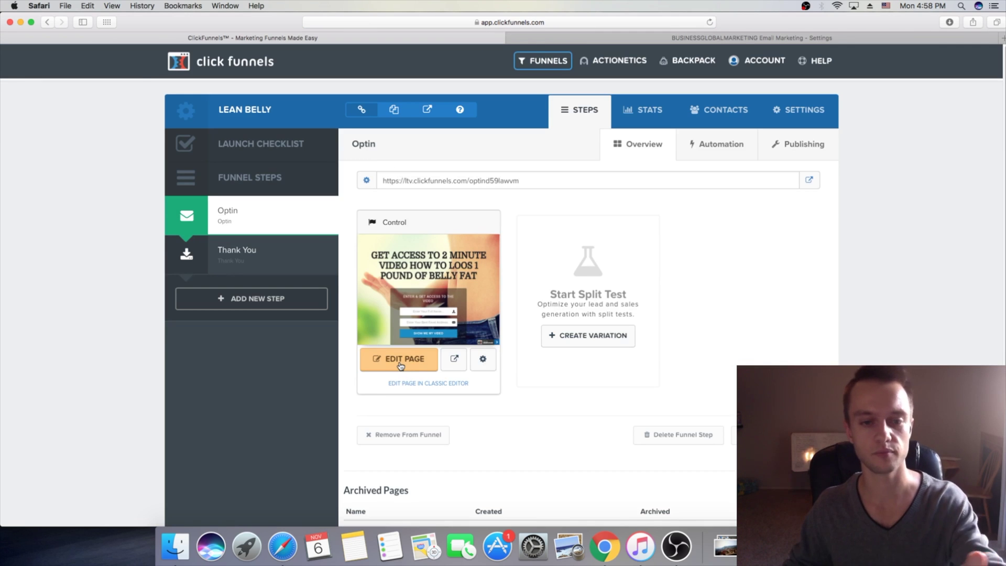
{"action": "left_click", "coordinate": [400, 365]}
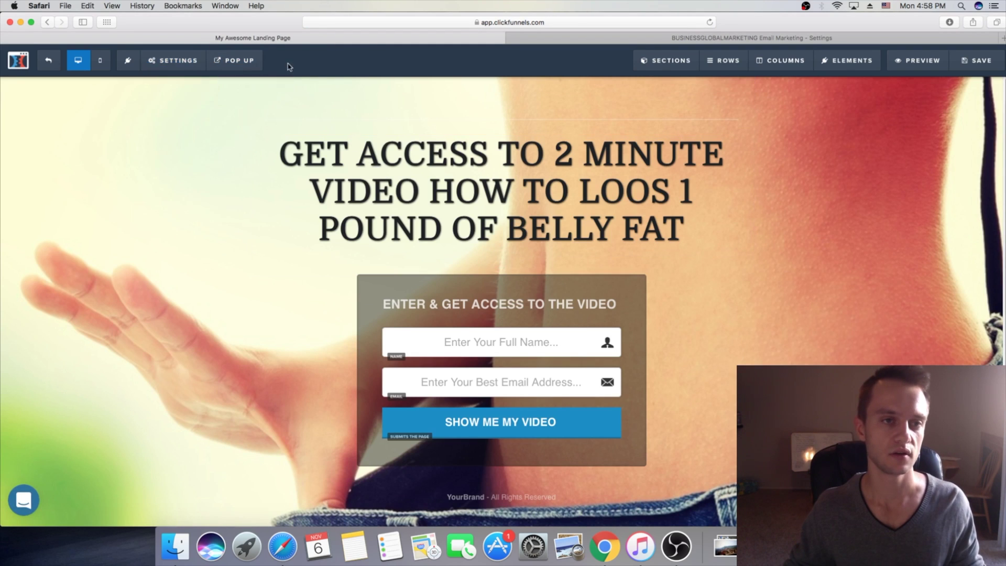
{"action": "mouse_move", "coordinate": [165, 65]}
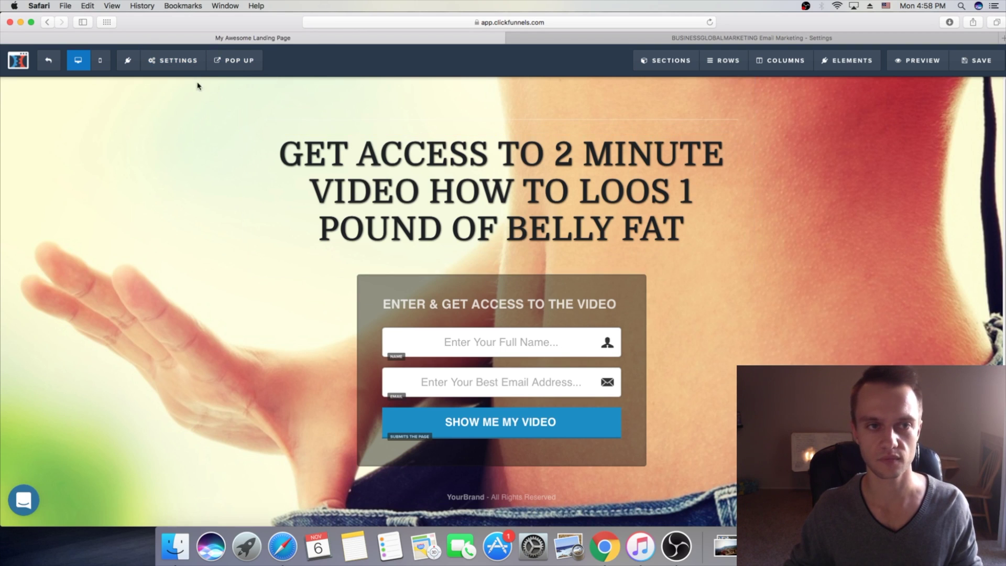
Step: Set the Optin page integration to Lean Belly (ActiveCampaign), action Add To List, list Lean Belly
{"action": "left_click", "coordinate": [186, 89]}
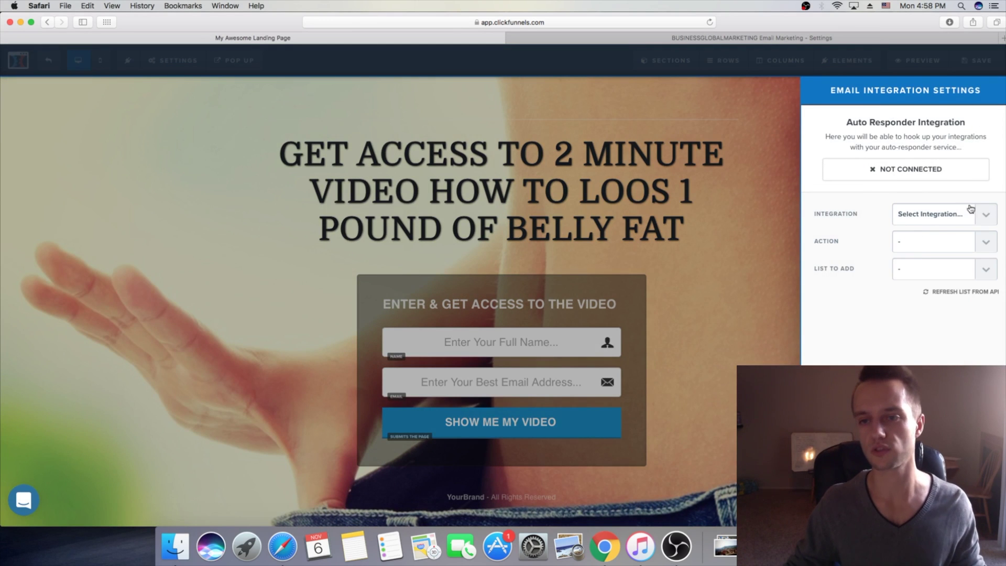
{"action": "left_click", "coordinate": [992, 220]}
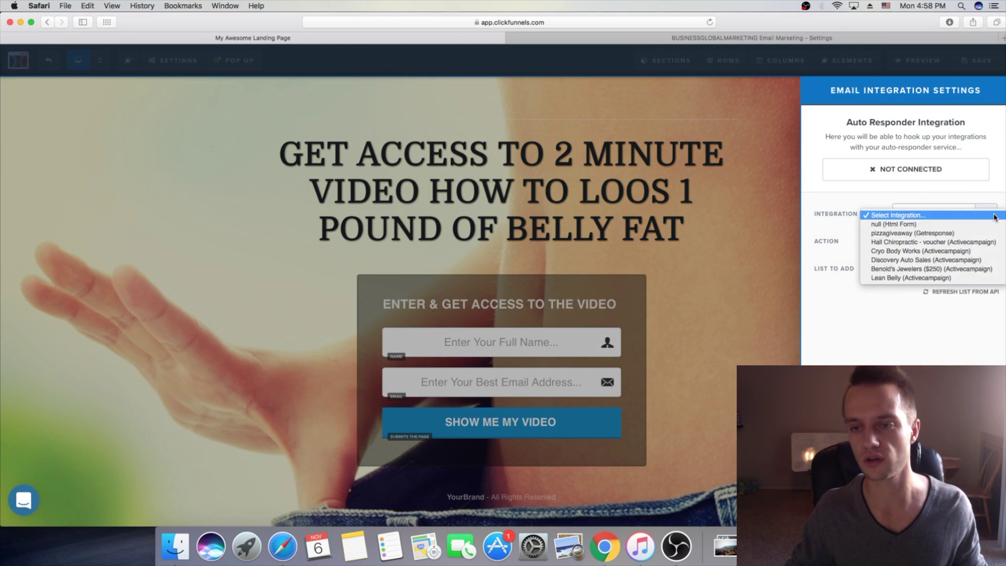
{"action": "left_click", "coordinate": [911, 278]}
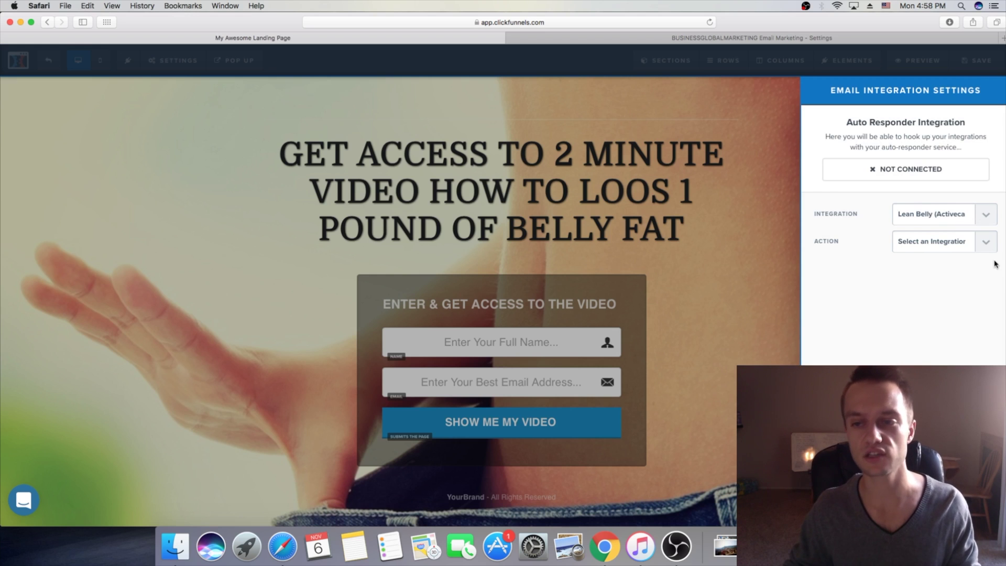
{"action": "left_click", "coordinate": [987, 246]}
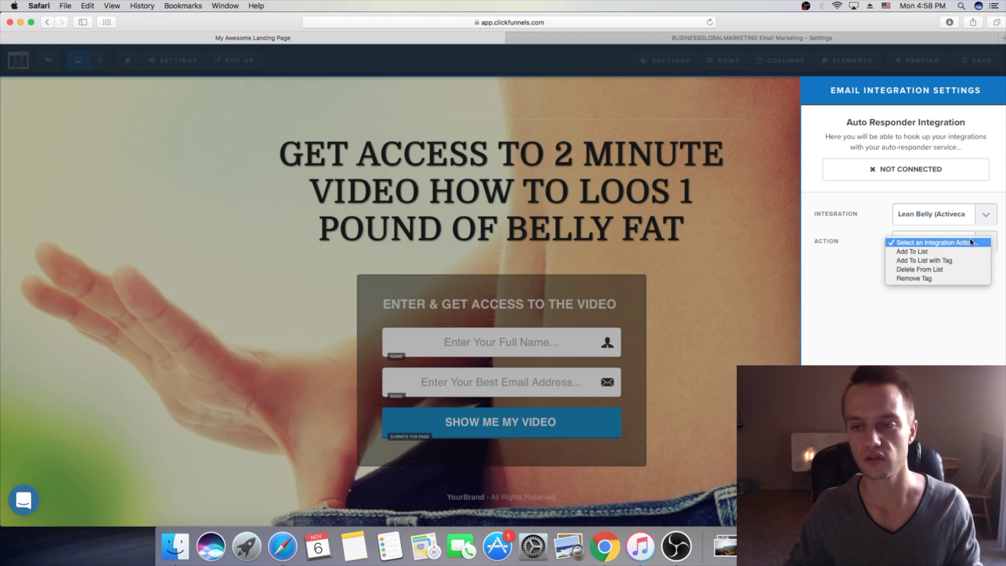
{"action": "left_click", "coordinate": [905, 253]}
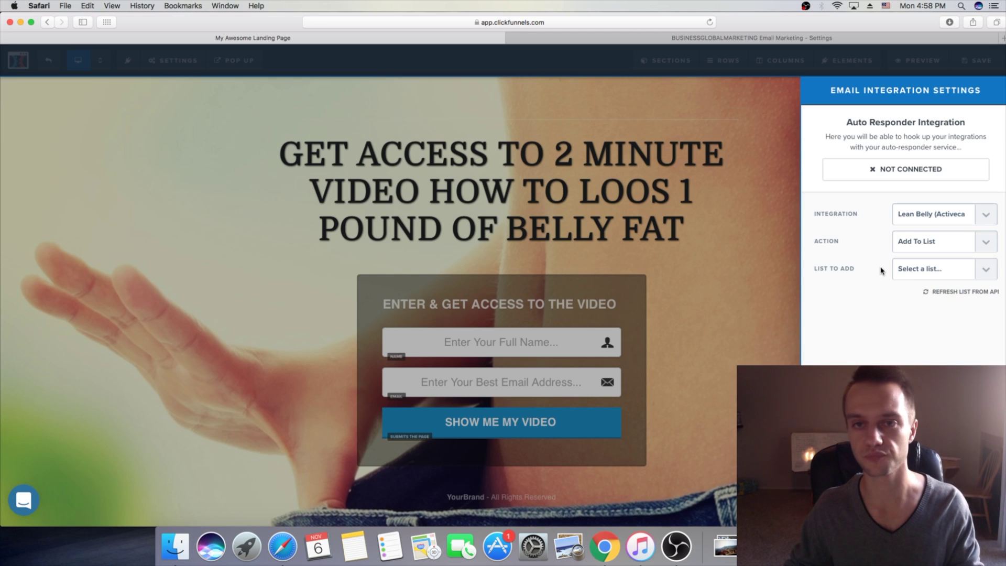
{"action": "left_click", "coordinate": [986, 277]}
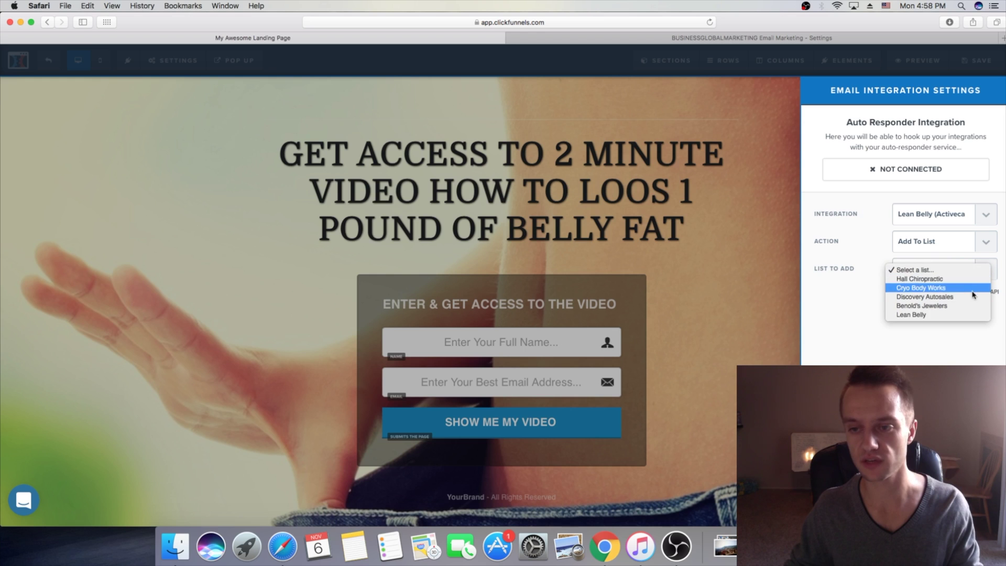
{"action": "left_click", "coordinate": [943, 315]}
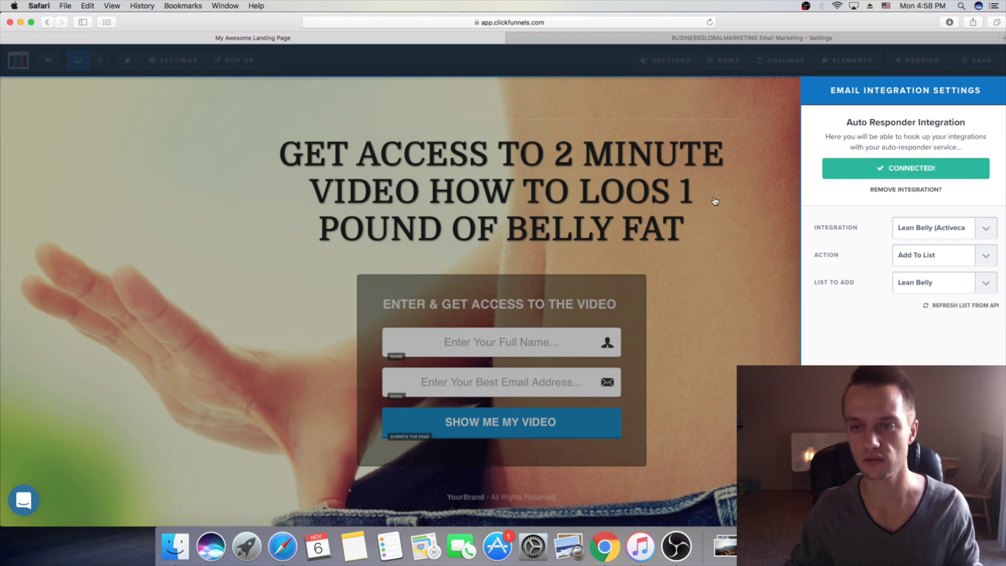
{"action": "left_click", "coordinate": [776, 190]}
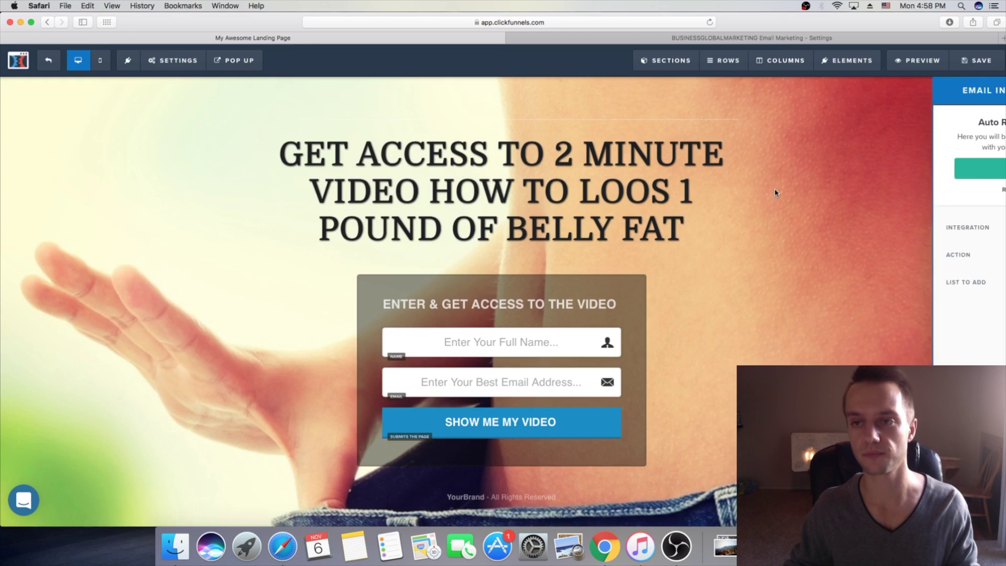
Step: Save the Optin page, dismiss the SEO panel, and open the Thank You step for editing
{"action": "left_click", "coordinate": [986, 67]}
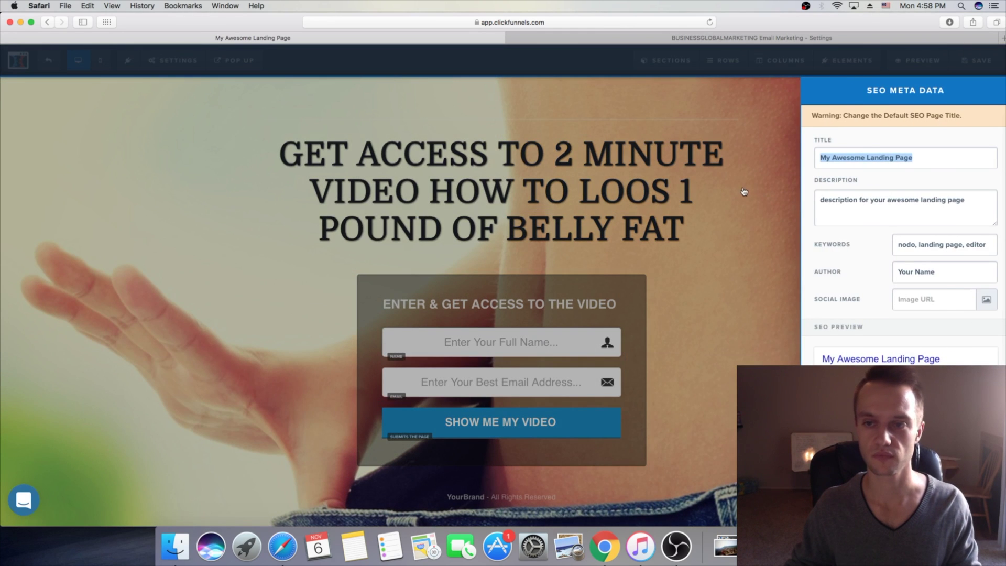
{"action": "left_click", "coordinate": [703, 212]}
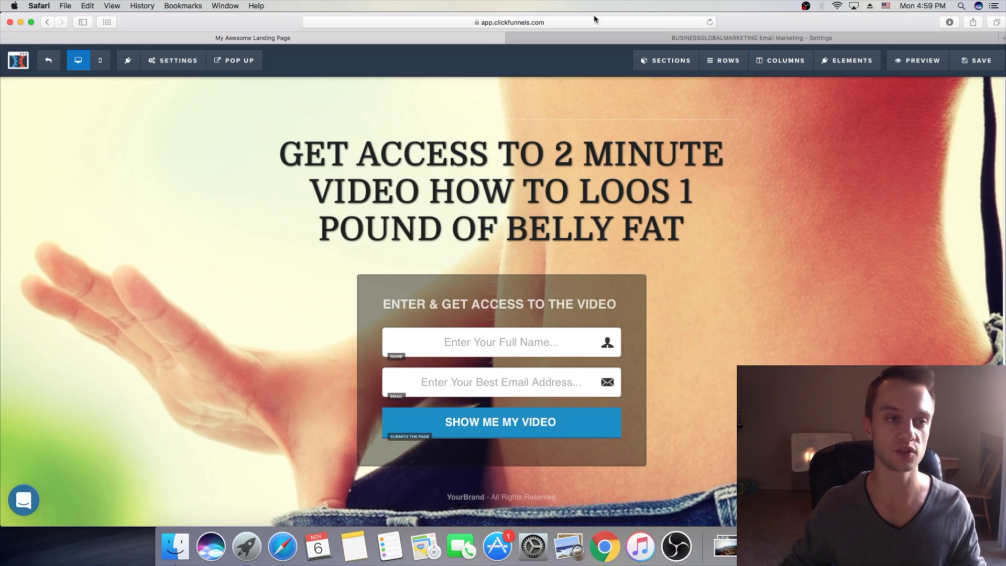
{"action": "left_click", "coordinate": [56, 65]}
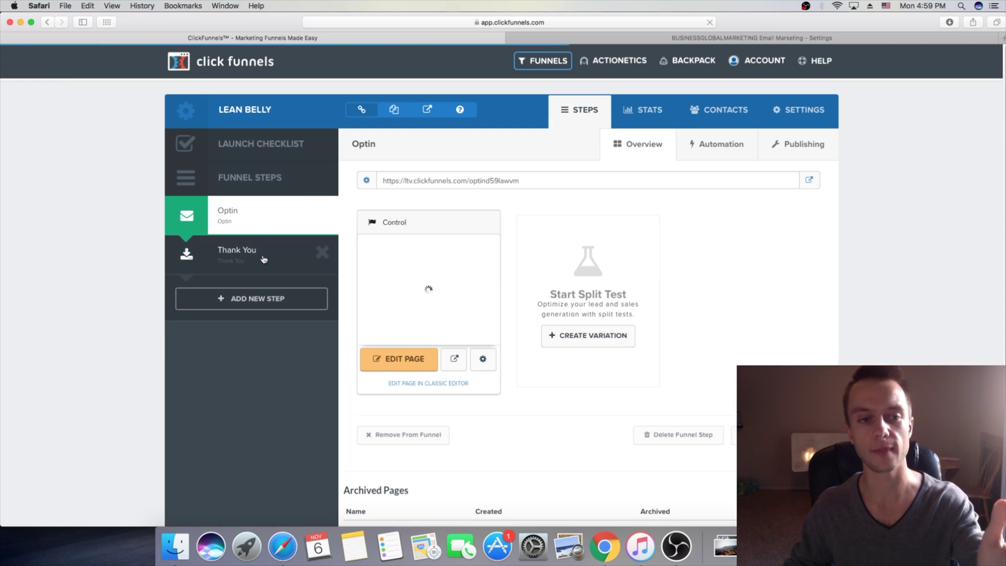
{"action": "left_click", "coordinate": [265, 259]}
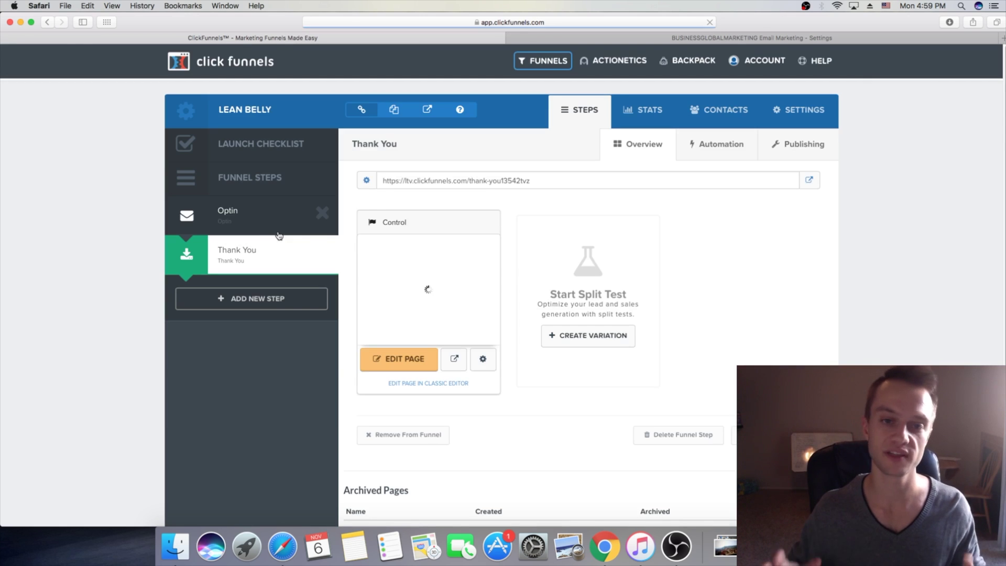
{"action": "left_click", "coordinate": [383, 366]}
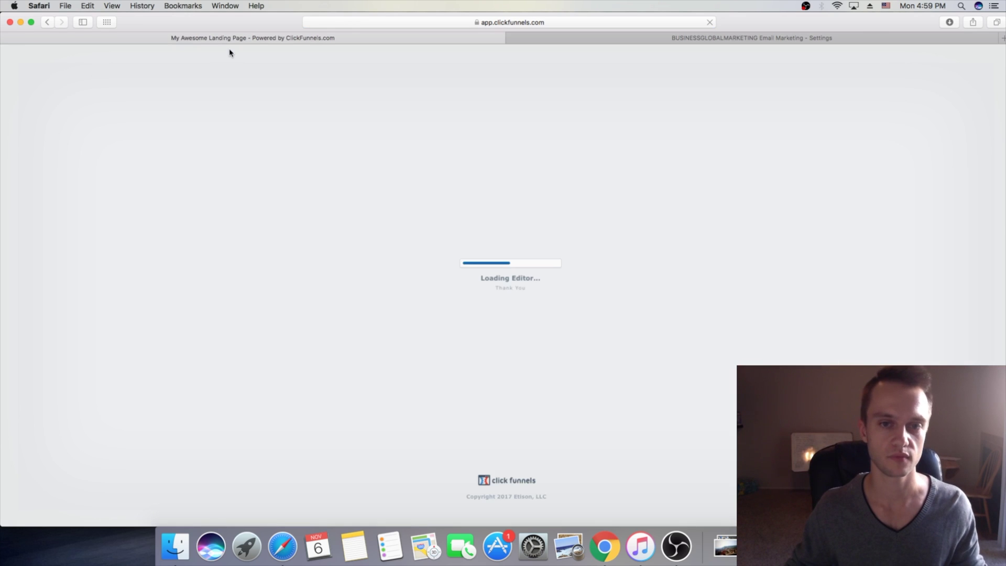
Step: Choose the Lean Belly ActiveCampaign integration in the Thank You page's integration settings
{"action": "mouse_move", "coordinate": [173, 62]}
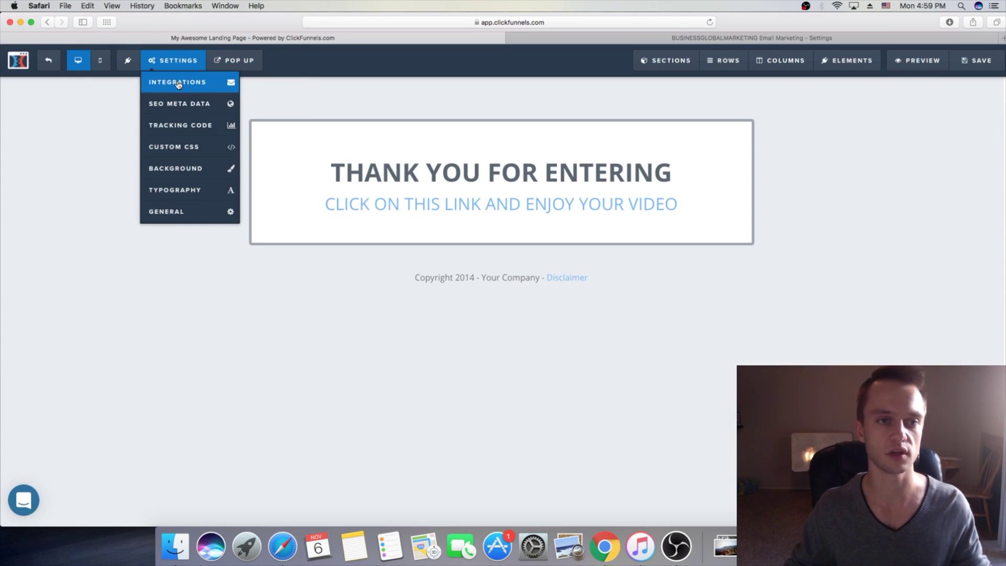
{"action": "left_click", "coordinate": [178, 83]}
{"action": "left_click", "coordinate": [996, 218]}
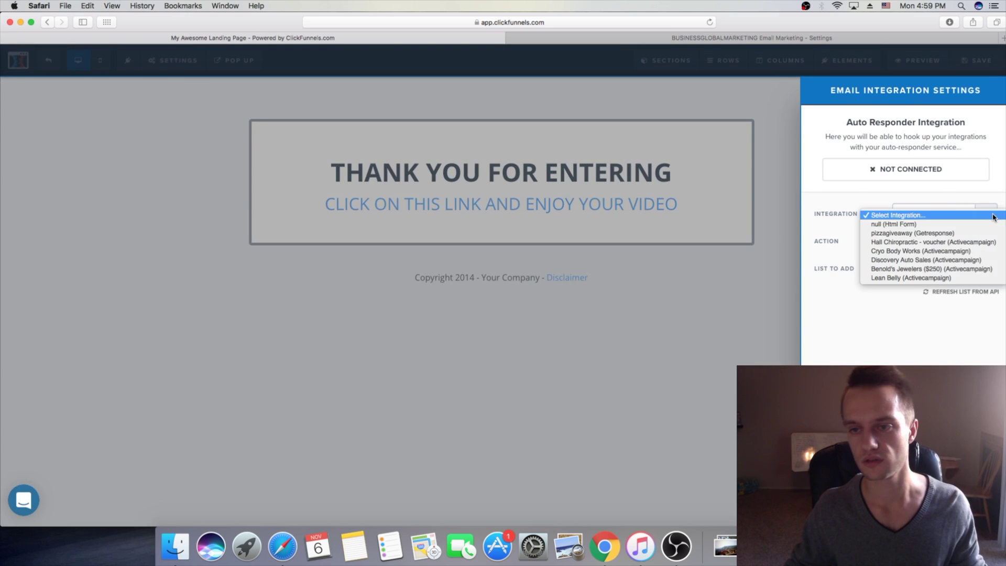
{"action": "left_click", "coordinate": [925, 278]}
Step: Set the action to Add To List with the Lean Belly list, then save the page
{"action": "left_click", "coordinate": [994, 247]}
{"action": "left_click", "coordinate": [994, 246]}
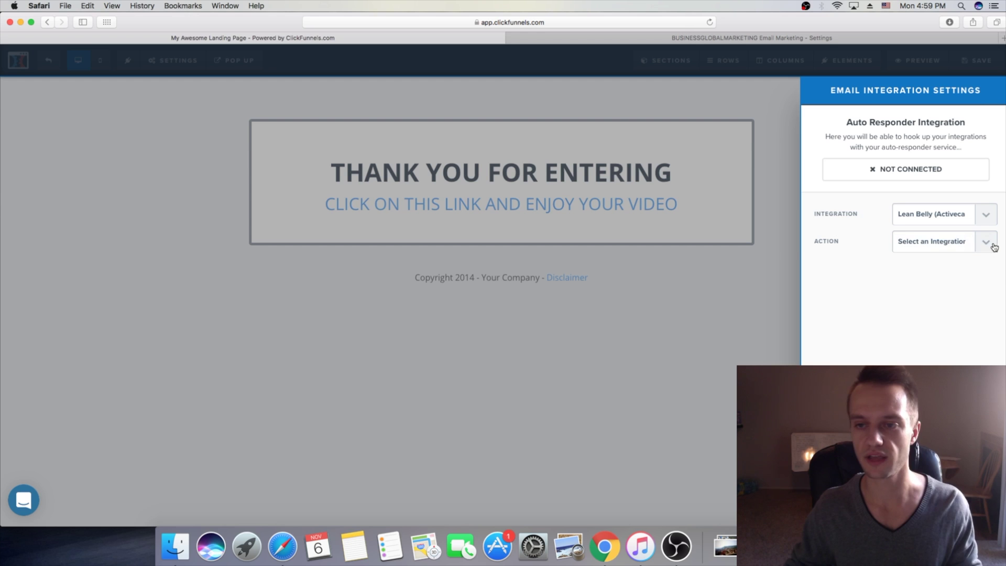
{"action": "left_click", "coordinate": [994, 246]}
{"action": "left_click", "coordinate": [981, 253]}
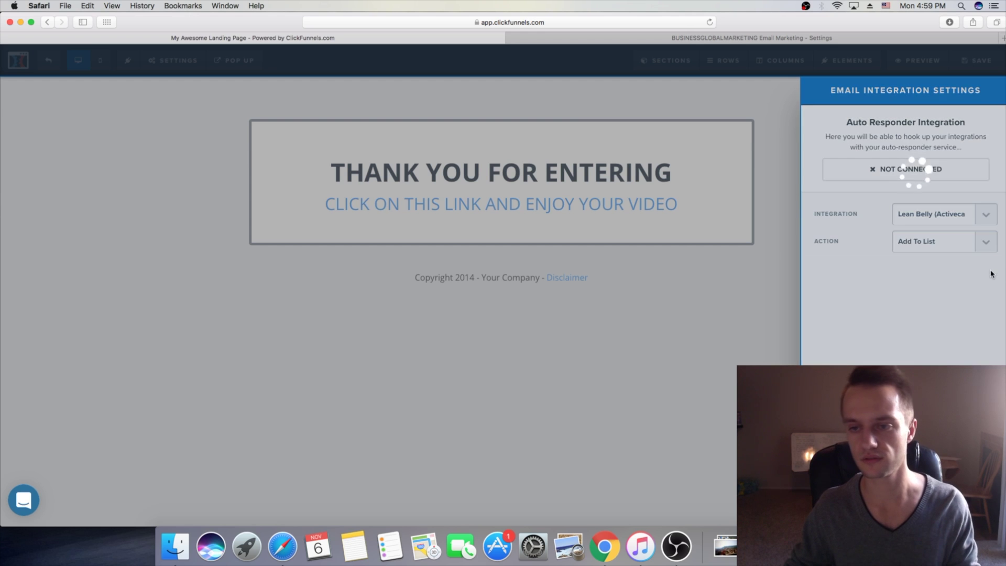
{"action": "left_click", "coordinate": [988, 278]}
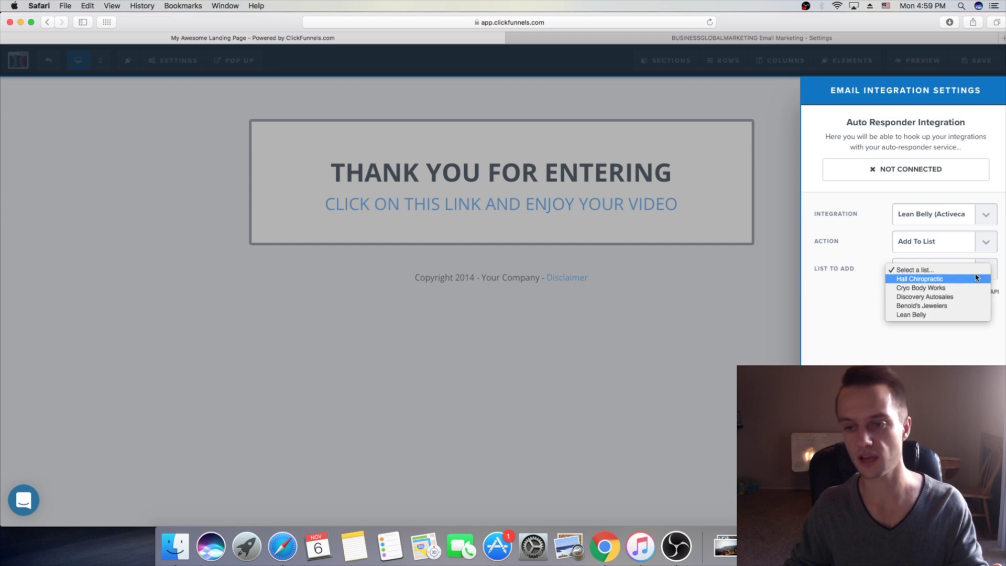
{"action": "left_click", "coordinate": [947, 314]}
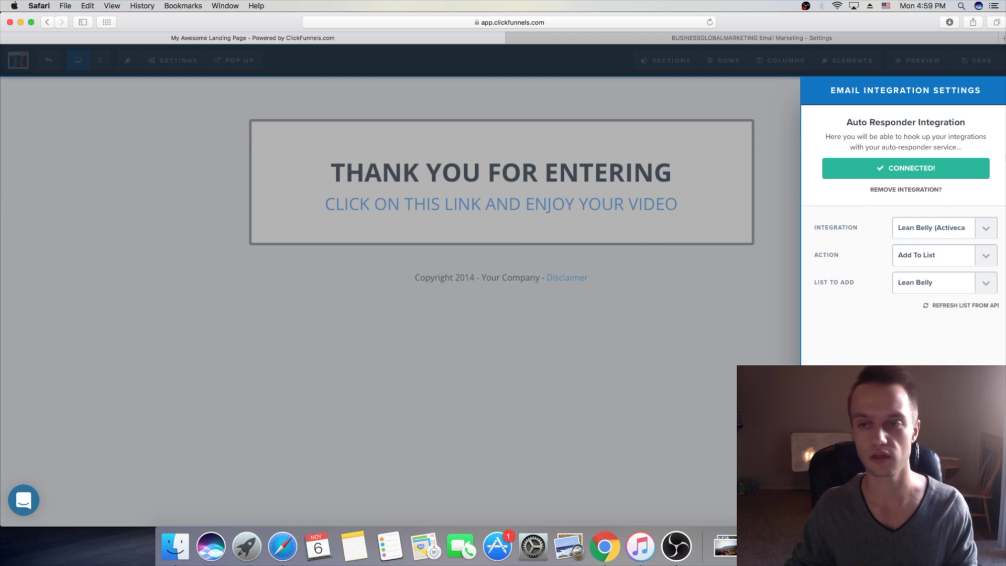
{"action": "left_click", "coordinate": [684, 318]}
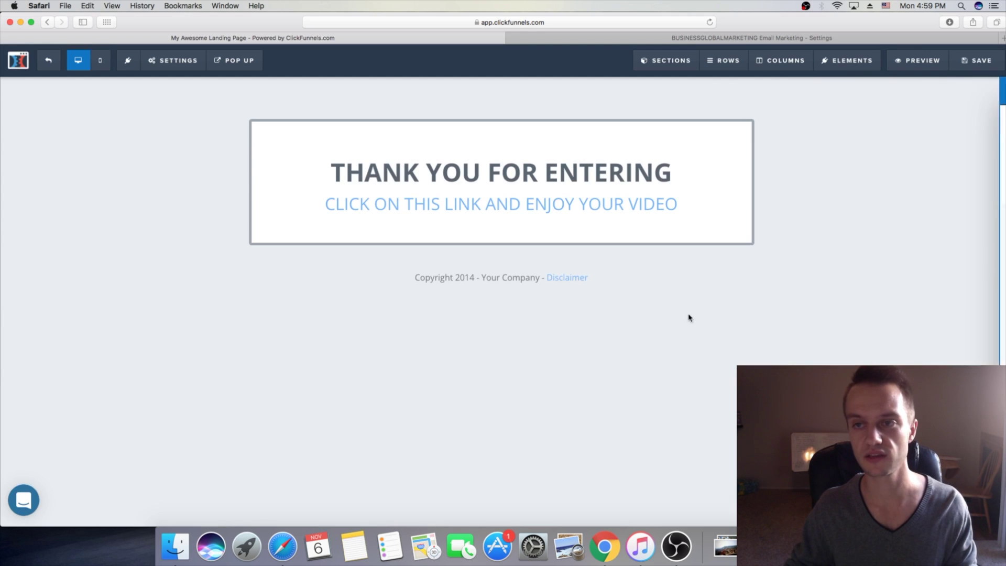
{"action": "left_click", "coordinate": [982, 63]}
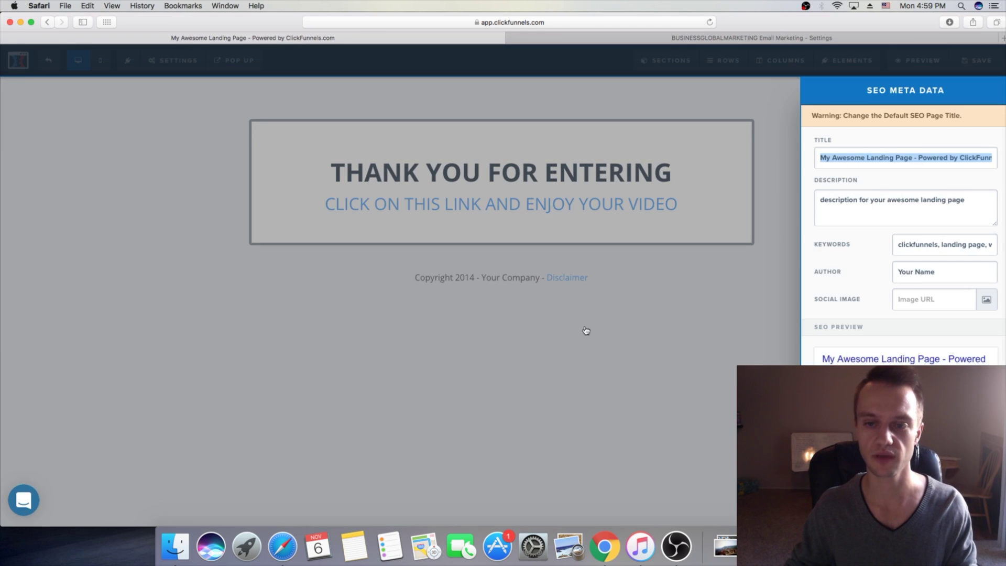
{"action": "left_click", "coordinate": [597, 331]}
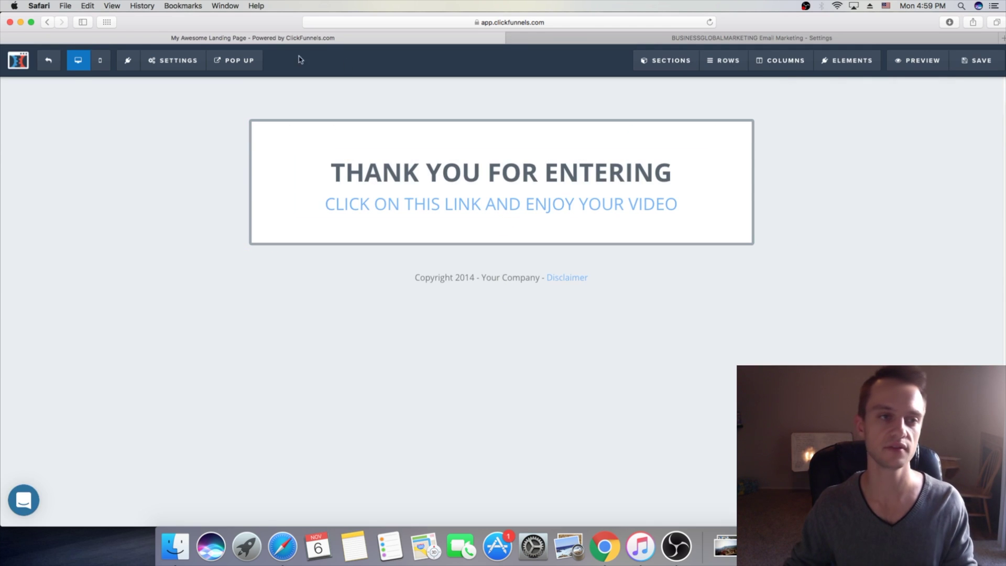
Step: Exit the editor and open the live Optin page in a new tab from the Optin step
{"action": "left_click", "coordinate": [47, 59]}
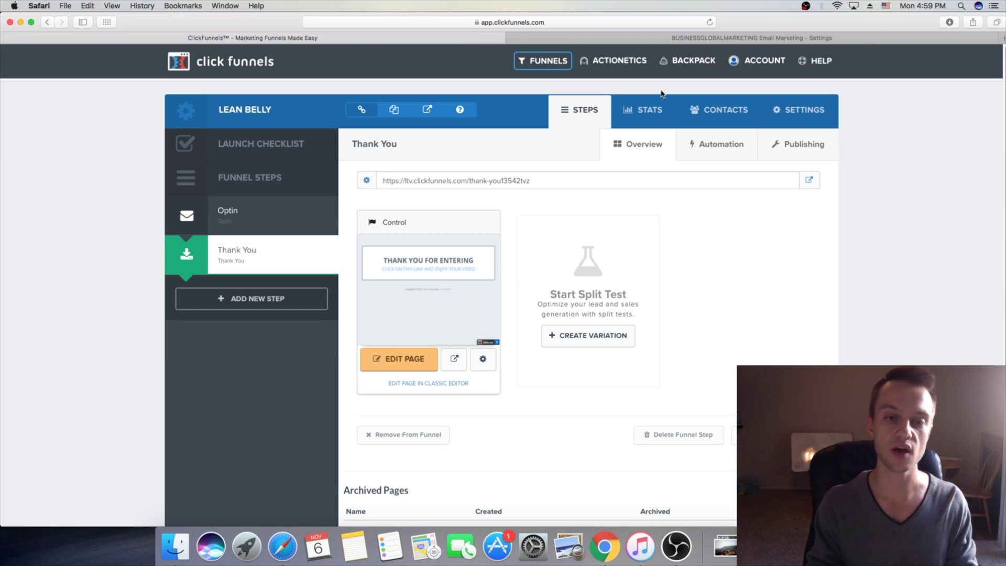
{"action": "left_click", "coordinate": [221, 218]}
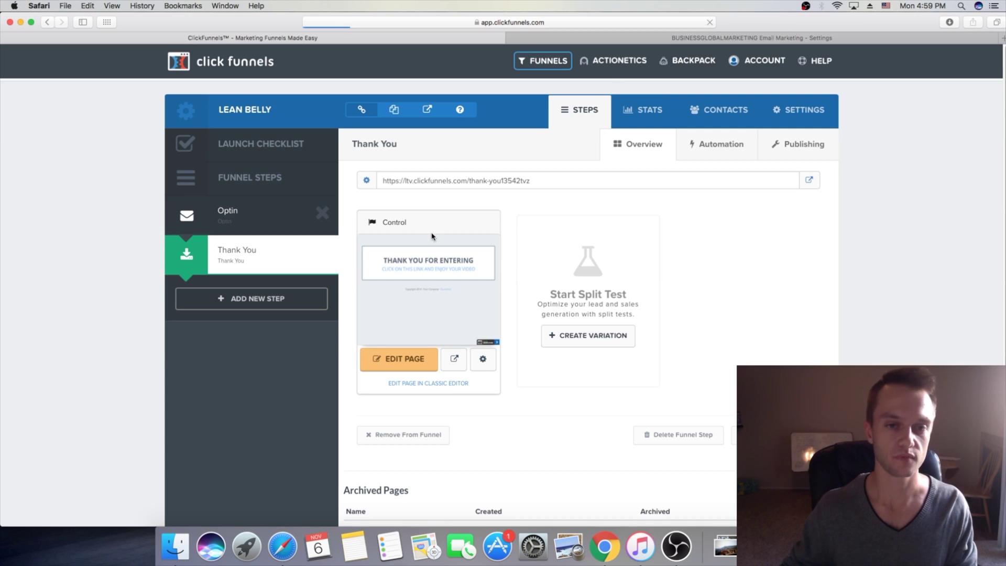
{"action": "left_click", "coordinate": [454, 359]}
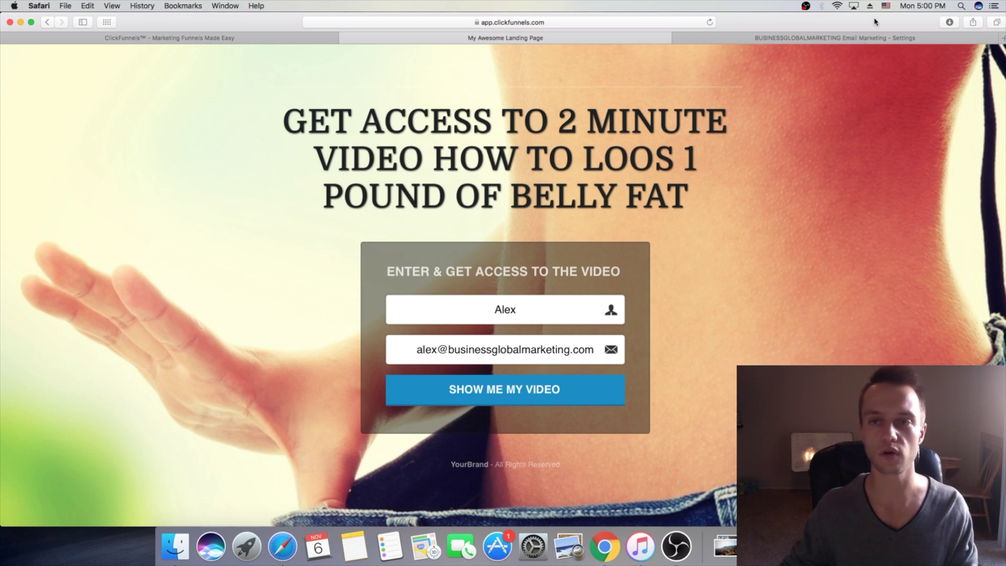
Step: Check the ActiveCampaign Campaigns list, then return to the live opt-in page
{"action": "left_click", "coordinate": [836, 39]}
{"action": "left_click", "coordinate": [118, 60]}
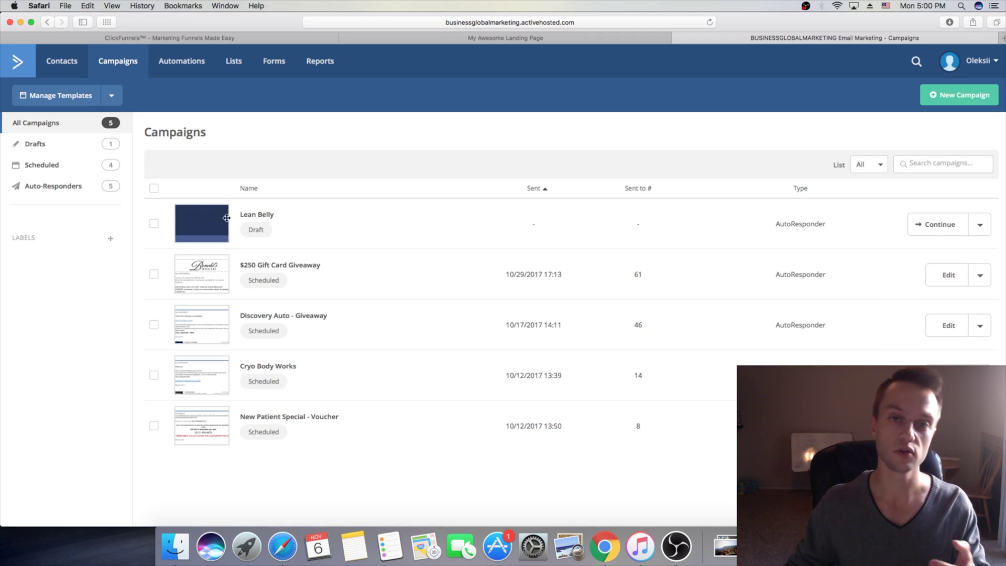
{"action": "left_click", "coordinate": [486, 40]}
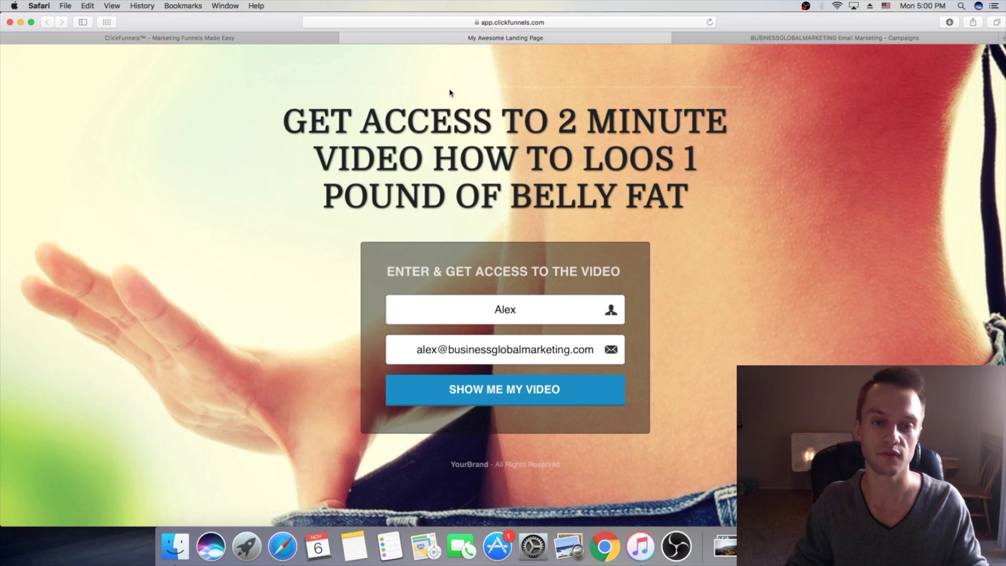